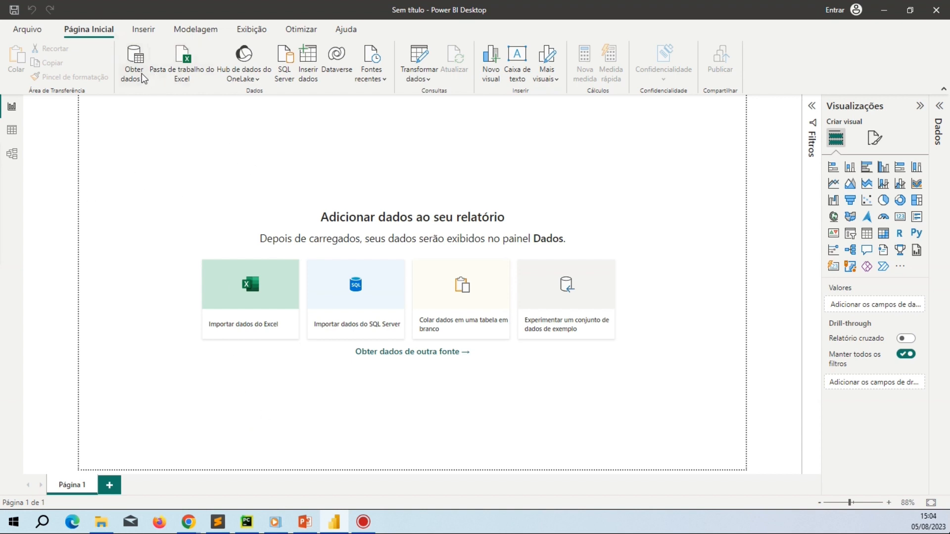
# Step: Load the Planilha1 sheet from the Cadastro de vendas Excel workbook in the Mini Curso Power BI Youtube > Planilhas folder
pyautogui.click(186, 61)
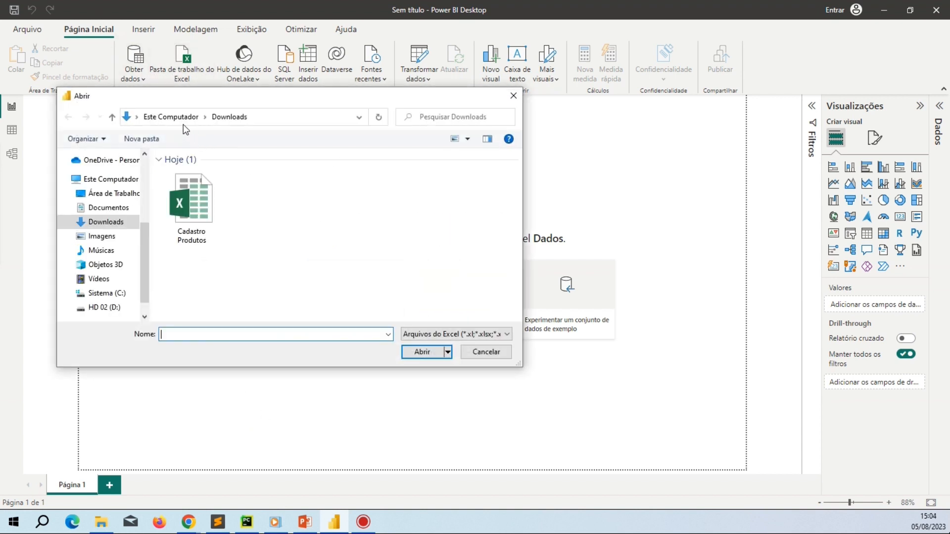
pyautogui.click(515, 96)
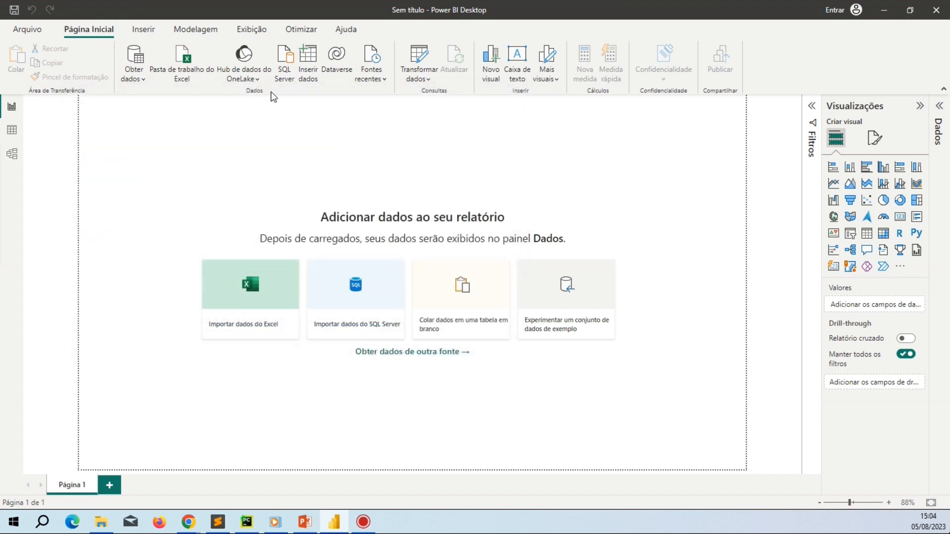
pyautogui.click(132, 77)
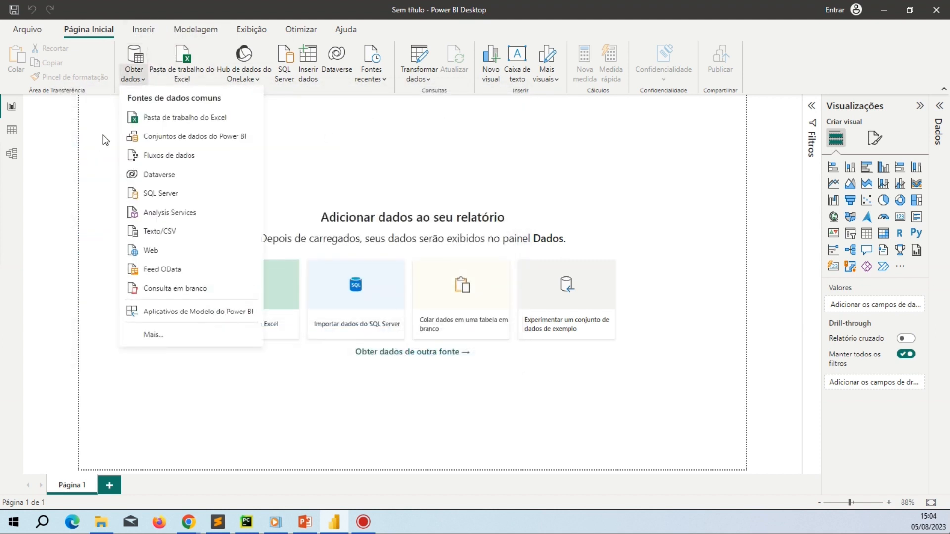
pyautogui.click(182, 120)
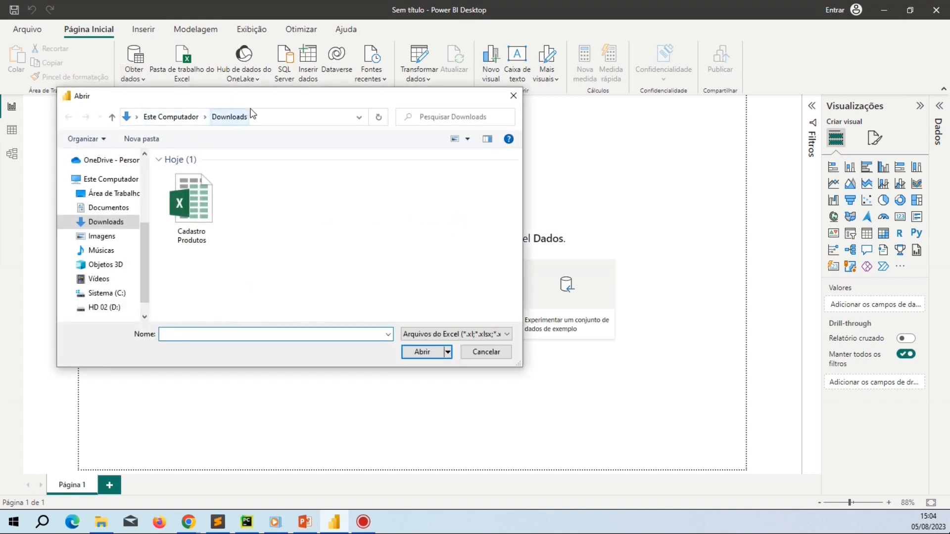
pyautogui.scroll(3, 101, 213)
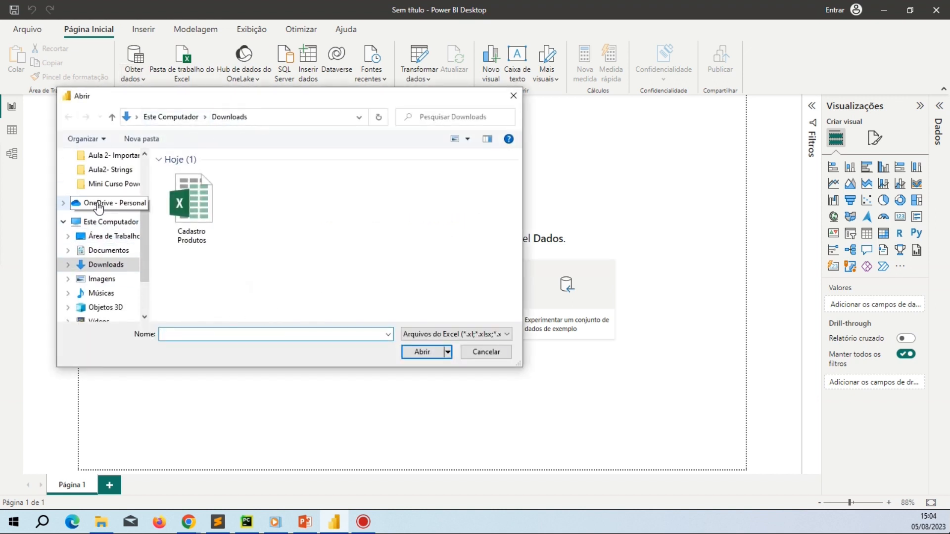
pyautogui.click(113, 261)
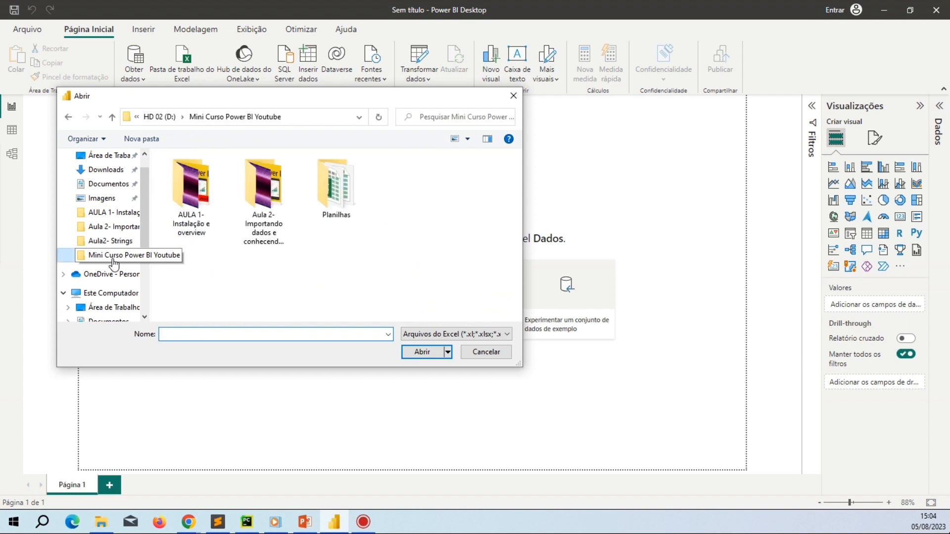
pyautogui.doubleClick(345, 206)
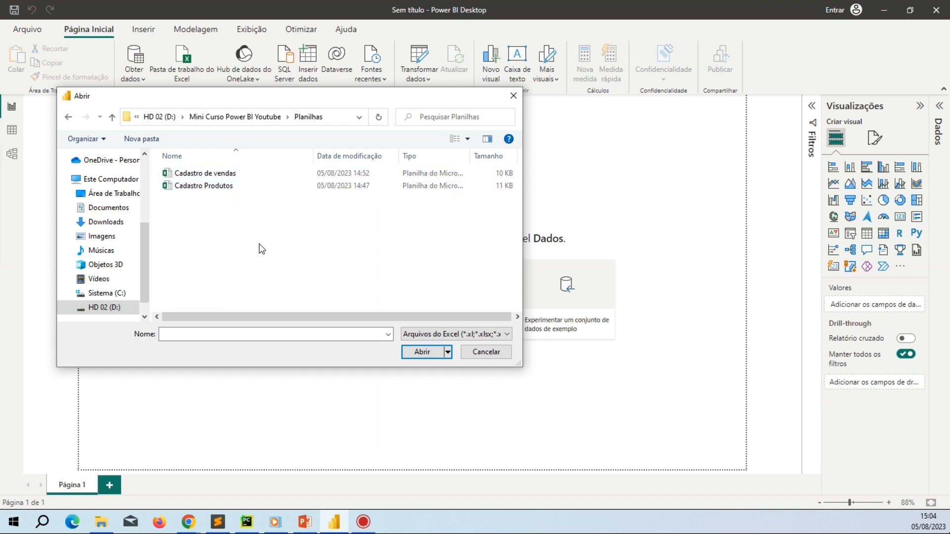
pyautogui.click(249, 177)
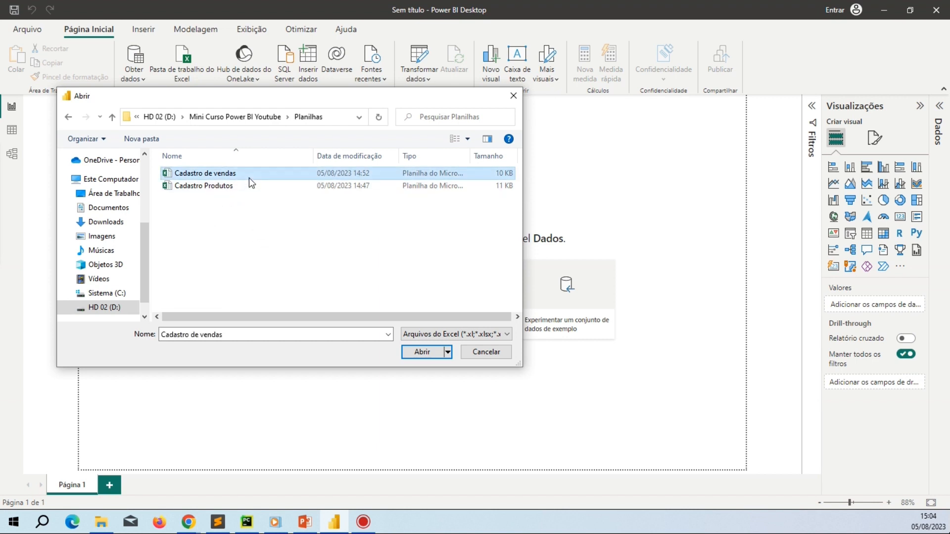
pyautogui.click(415, 356)
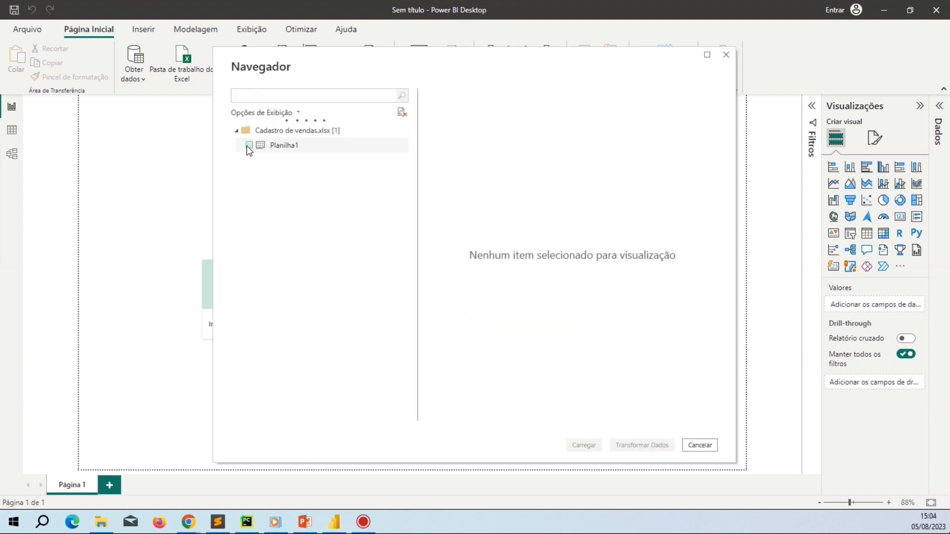
pyautogui.click(249, 145)
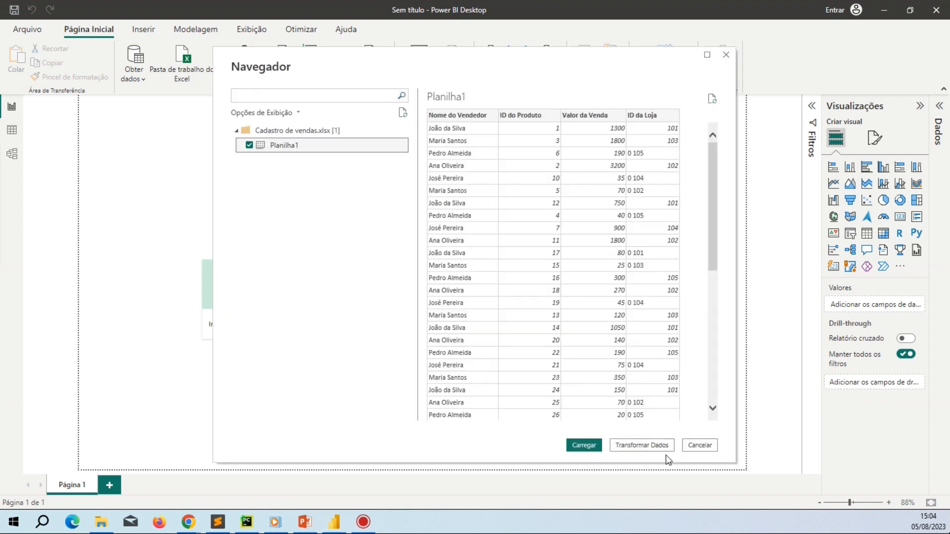
pyautogui.click(584, 446)
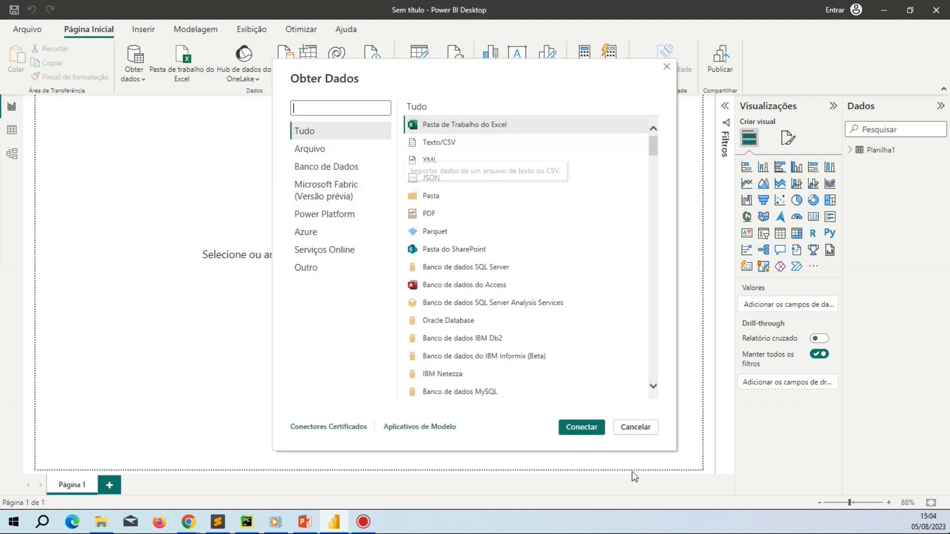
# Step: Connect to the Cadastro Produtos Excel workbook and bring its Planilha1 sheet into the Power Query editor for transformation
pyautogui.click(581, 427)
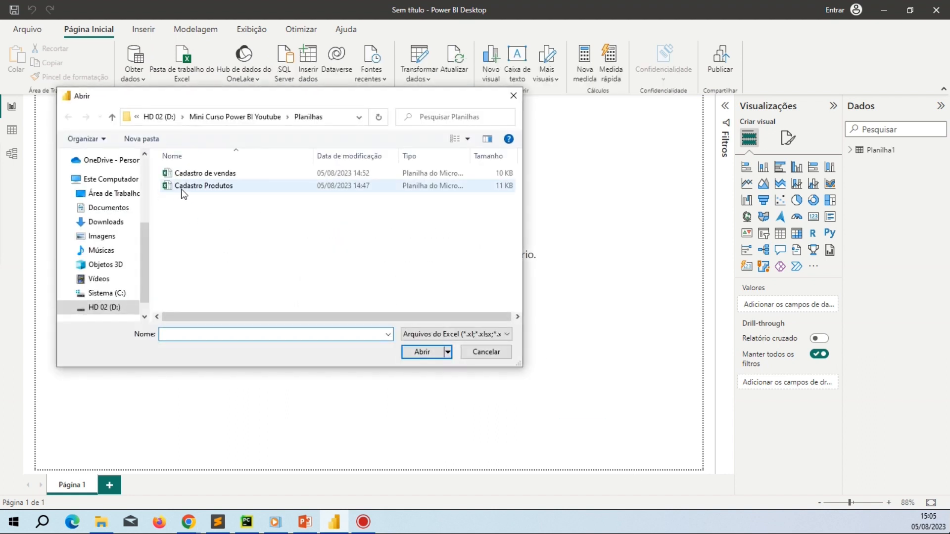
pyautogui.click(184, 187)
pyautogui.click(423, 353)
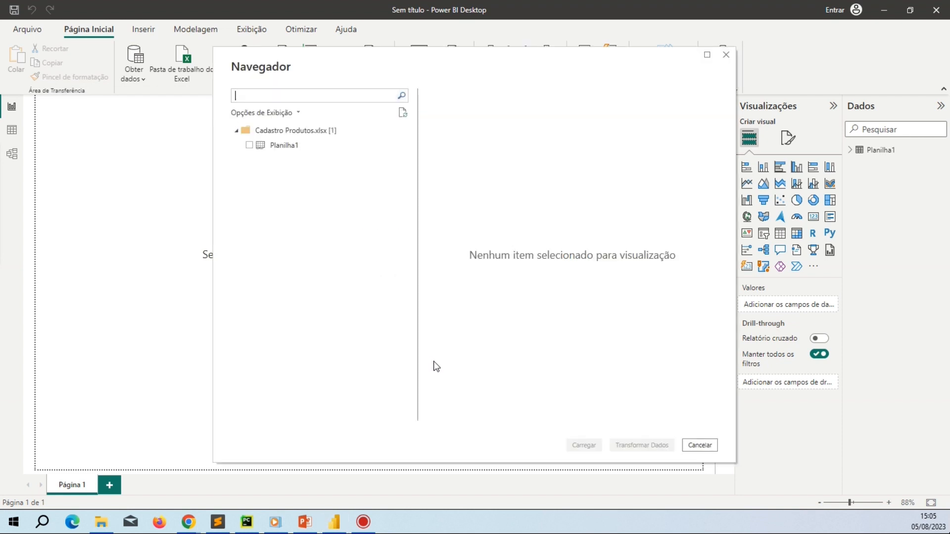
pyautogui.click(246, 146)
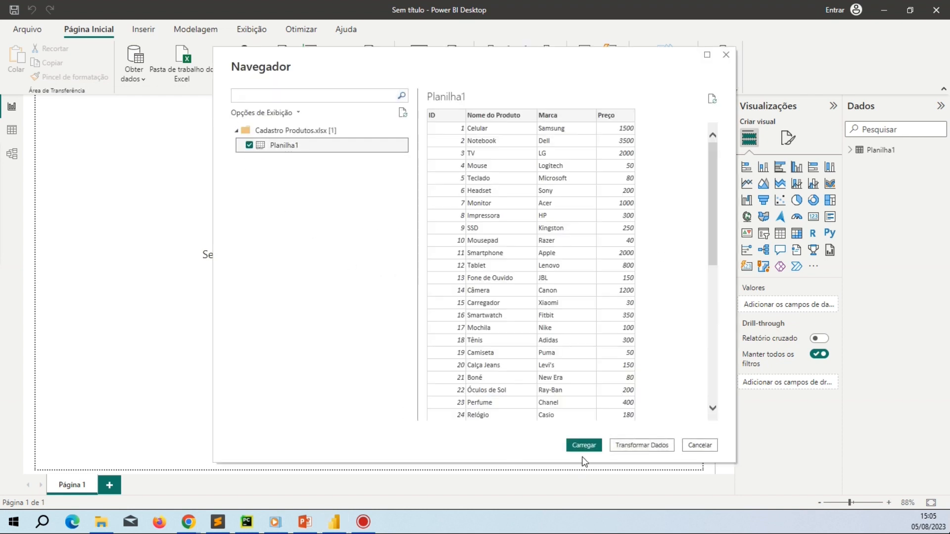
pyautogui.click(626, 446)
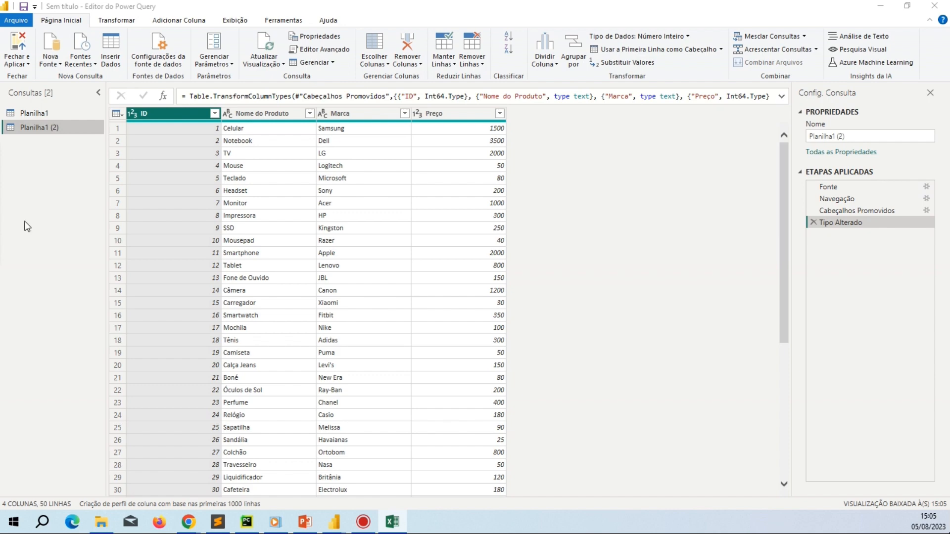
# Step: Check the number format of the ID, Nome do Produto, Marca and Preço columns in the Cadastro Produtos workbook in Excel
pyautogui.moveTo(25, 221); pyautogui.dragTo(525, 4)
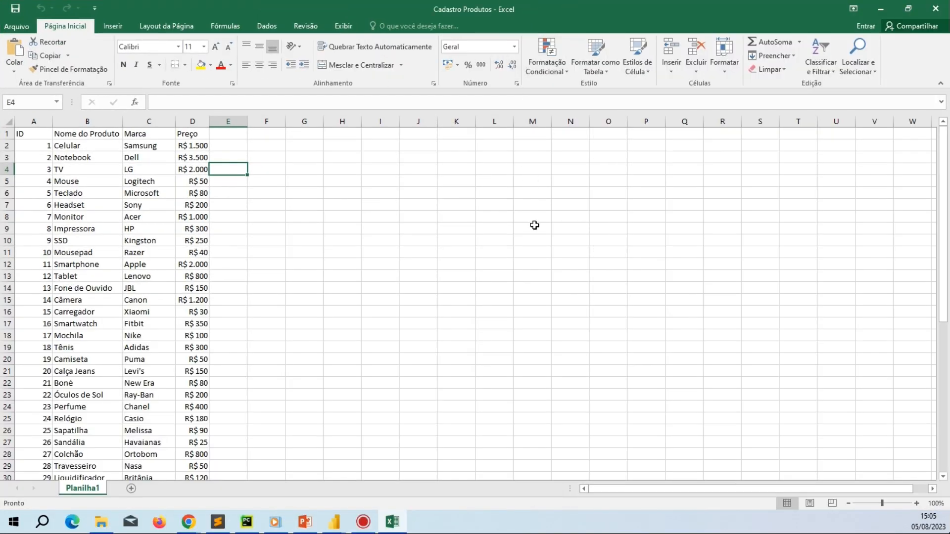
pyautogui.click(40, 120)
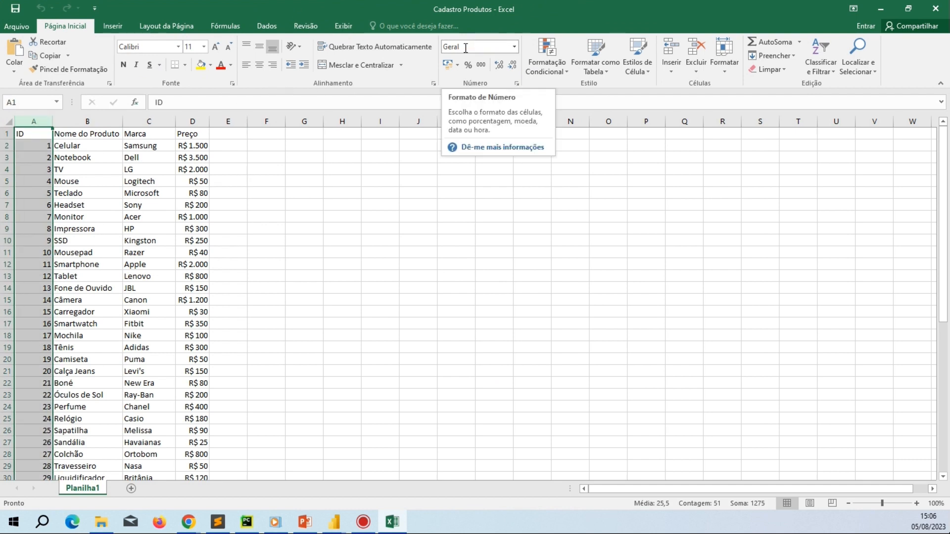
pyautogui.click(113, 121)
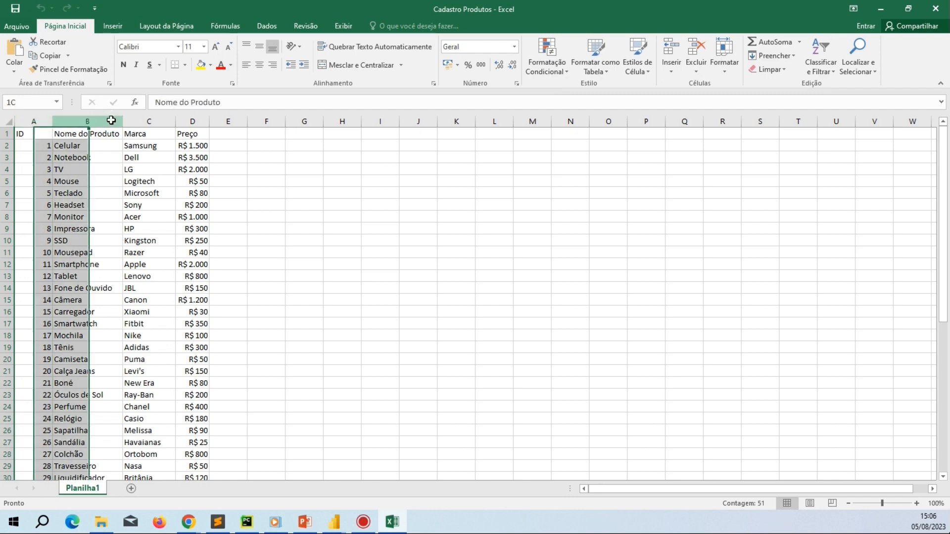
pyautogui.click(147, 123)
pyautogui.click(192, 122)
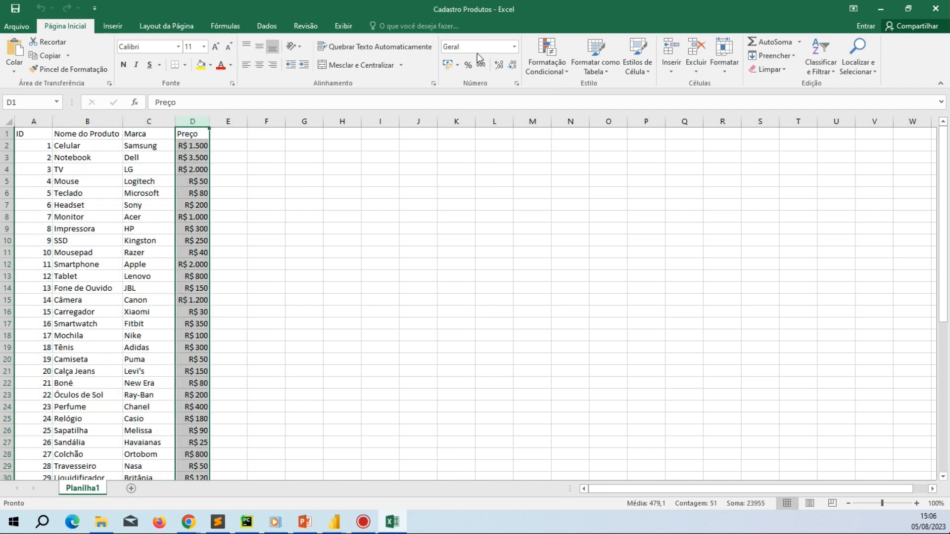
pyautogui.click(147, 122)
pyautogui.click(64, 121)
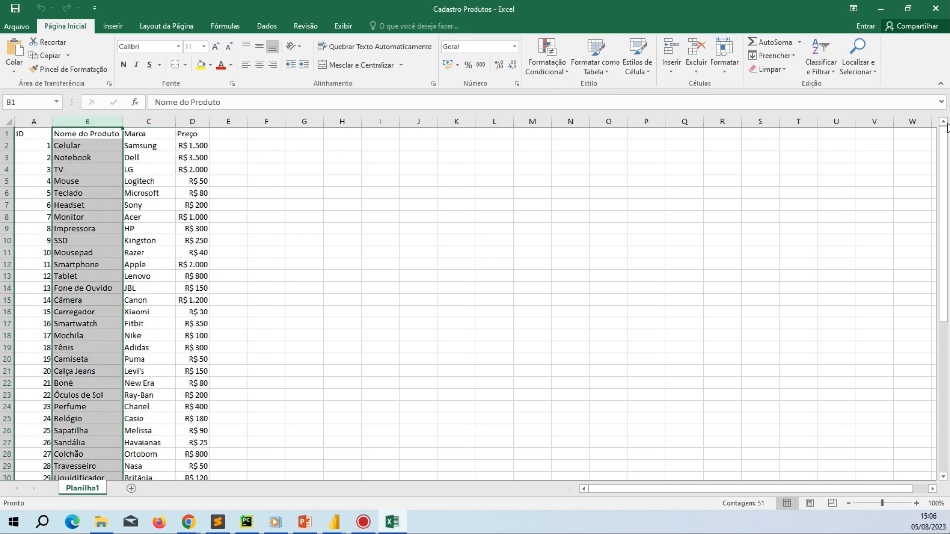
pyautogui.click(874, 14)
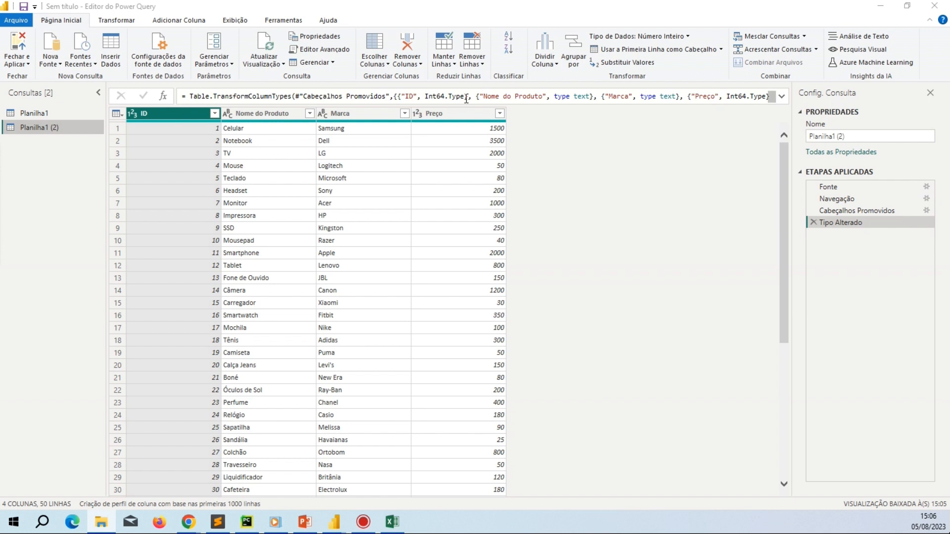
# Step: Change the Preço column of the Planilha1 (2) query to Número decimal fixo, replacing the current type conversion
pyautogui.click(453, 118)
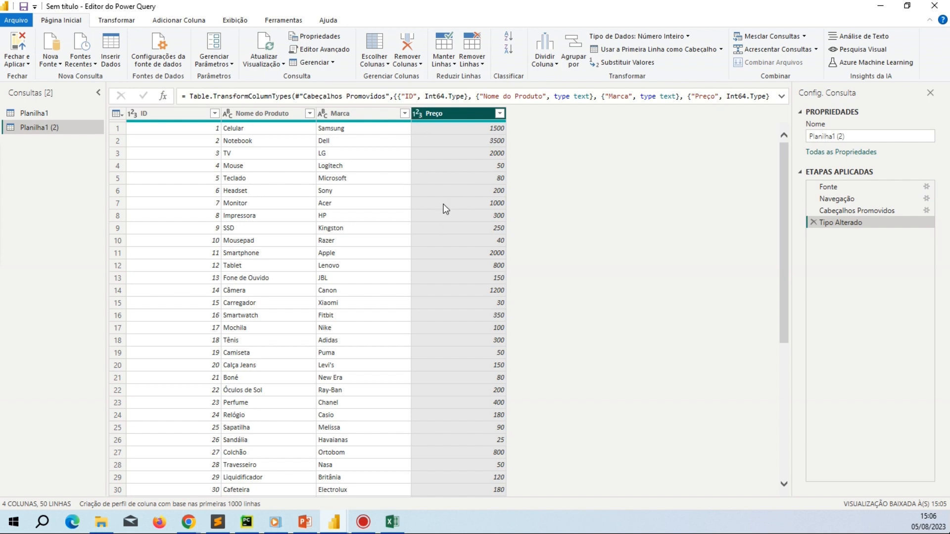
pyautogui.click(418, 116)
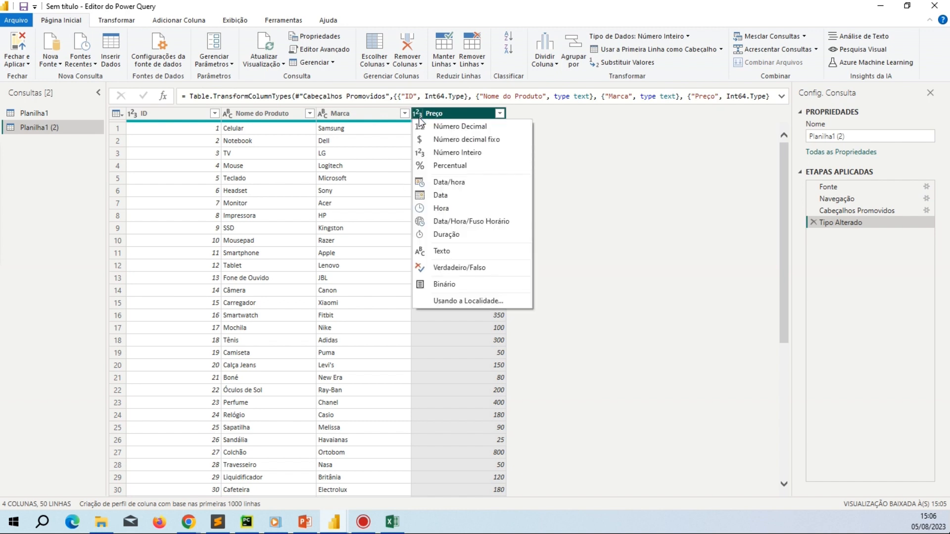
pyautogui.click(470, 143)
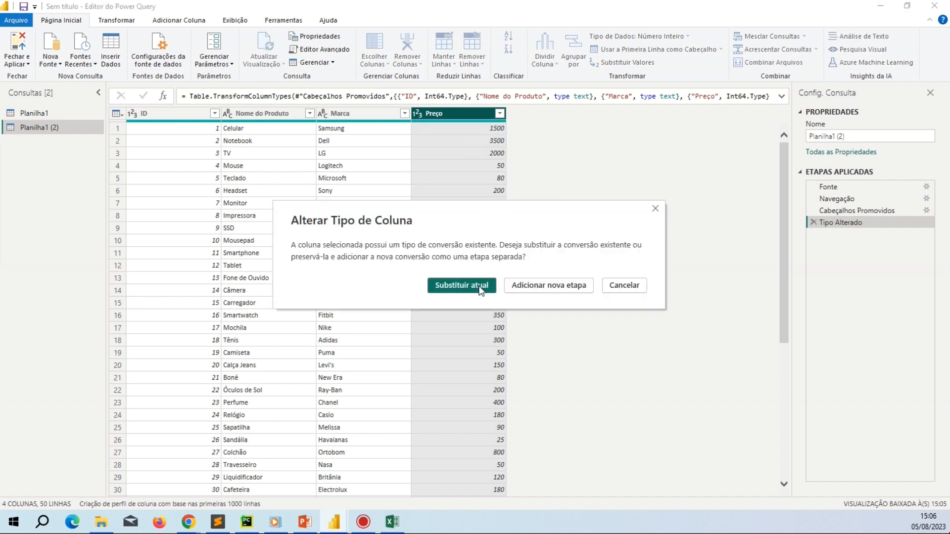
pyautogui.click(478, 286)
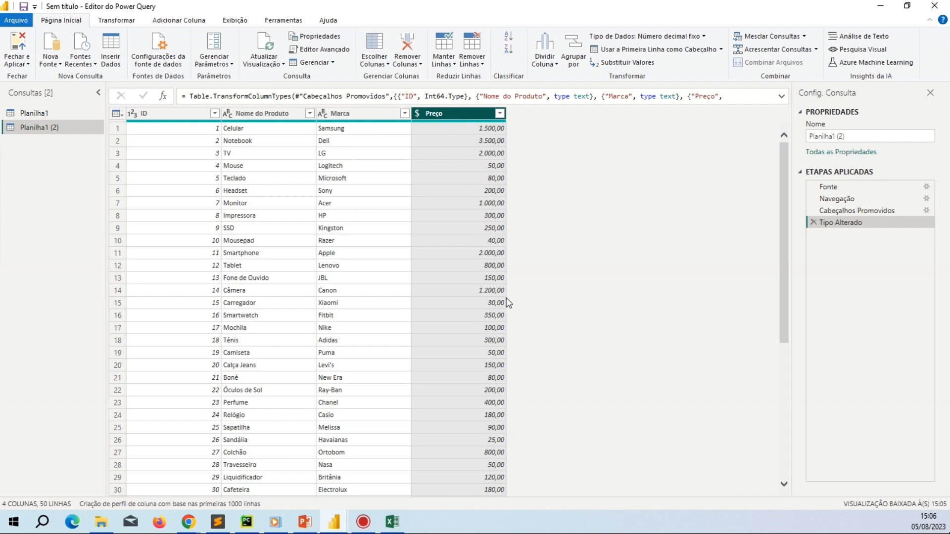
# Step: Change the Valor da Venda column of the Planilha1 query to Número decimal fixo, replacing the current type conversion
pyautogui.click(42, 118)
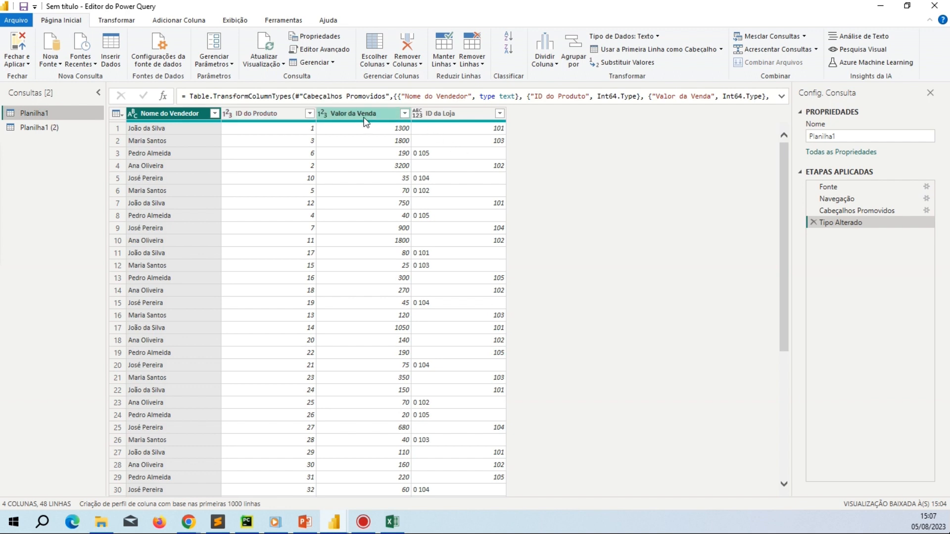
pyautogui.click(322, 113)
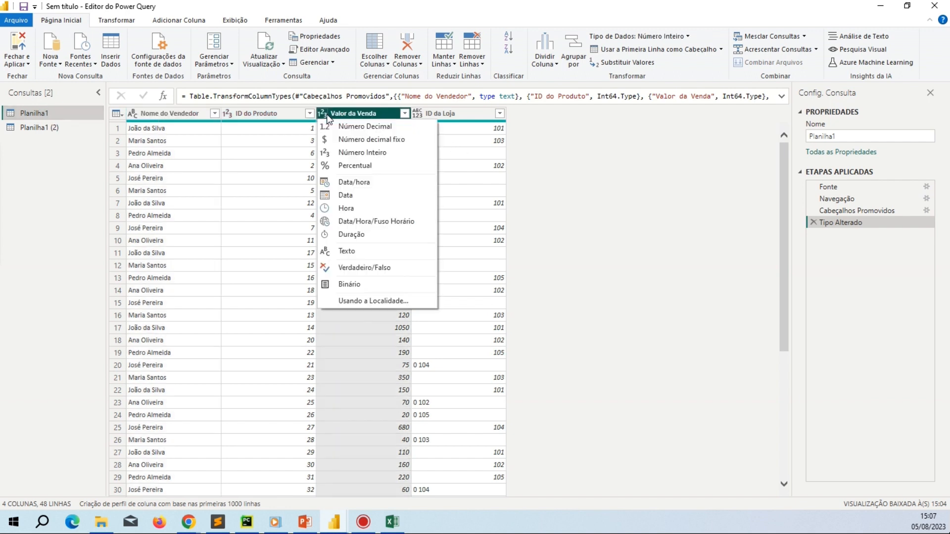
pyautogui.click(379, 145)
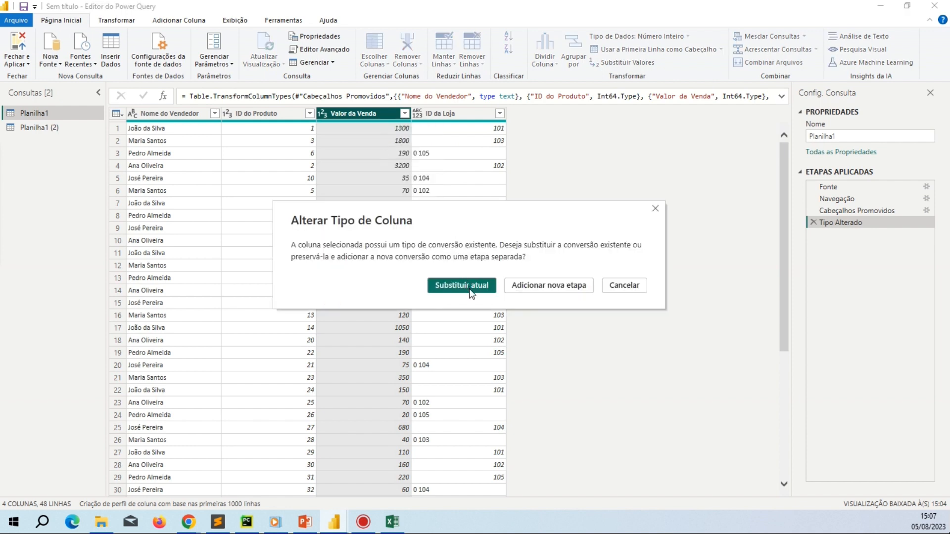
pyautogui.click(470, 290)
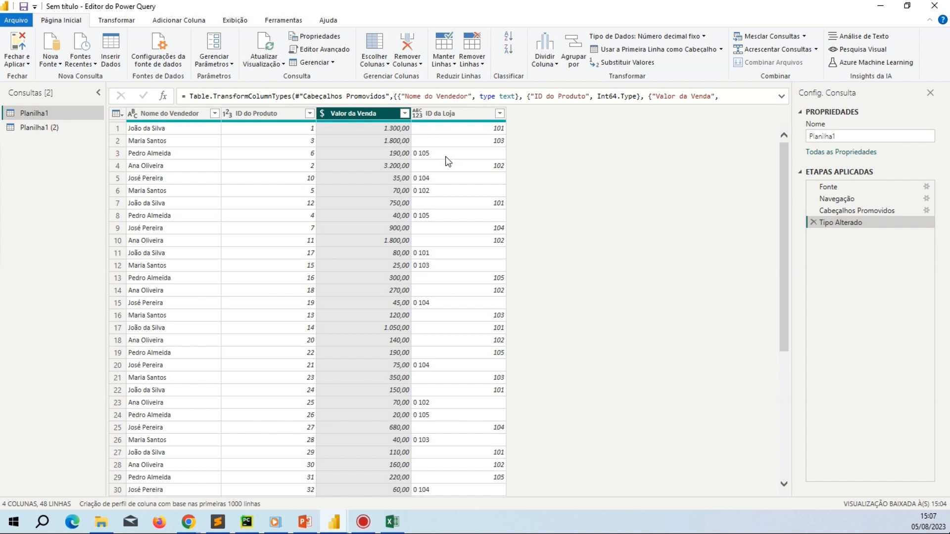
# Step: Examine the ID da Loja values down to the last row for inconsistently formatted store codes
pyautogui.click(418, 153)
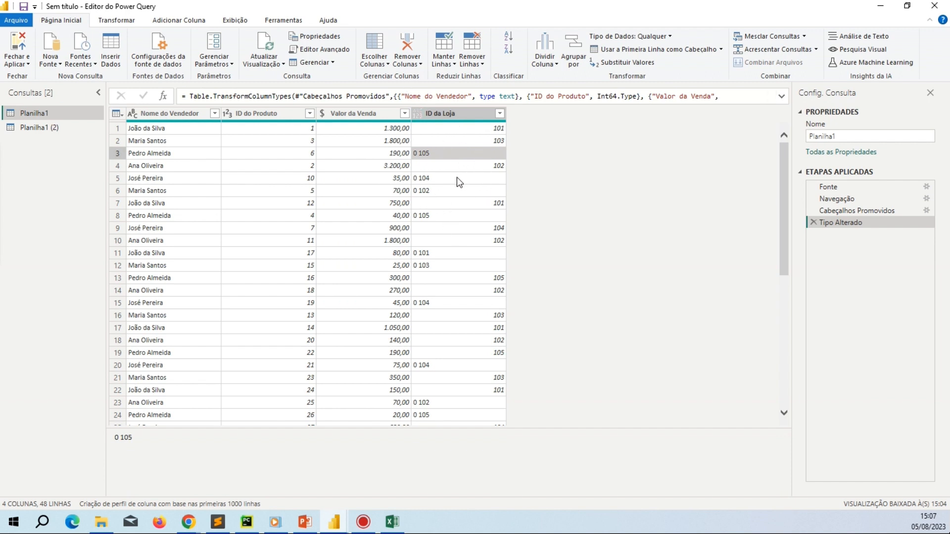
pyautogui.scroll(-2, 449, 190)
pyautogui.scroll(-8, 449, 190)
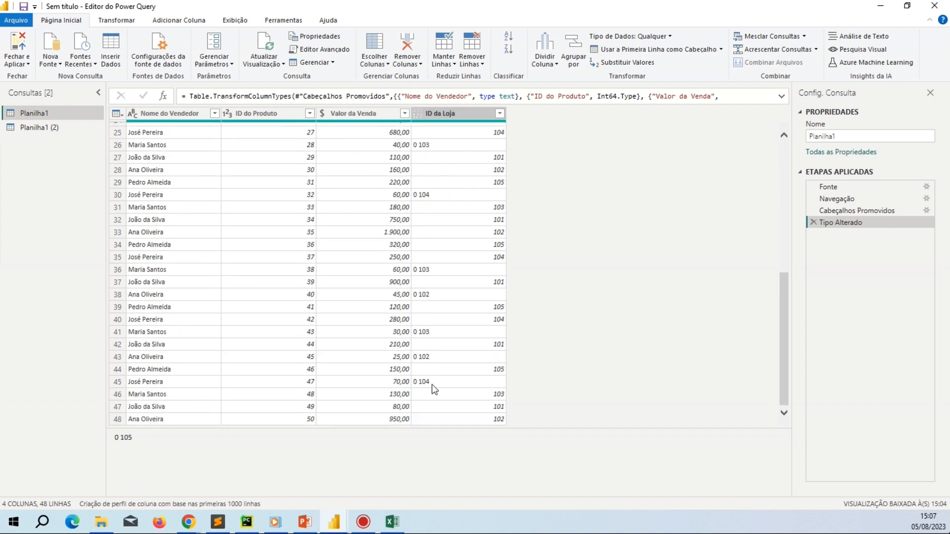
# Step: Switch to the Cadastro de vendas workbook in Excel to view the source data of the sales query
pyautogui.click(386, 527)
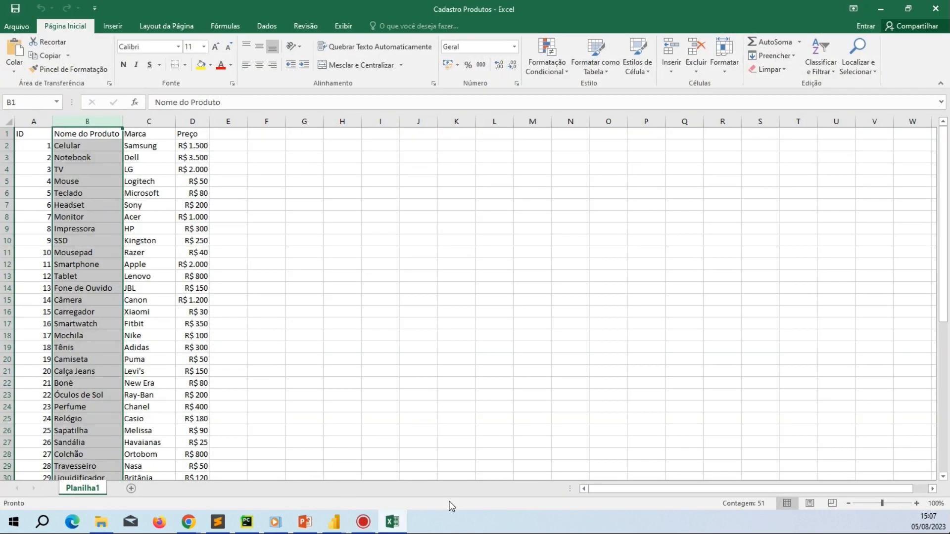
pyautogui.click(396, 527)
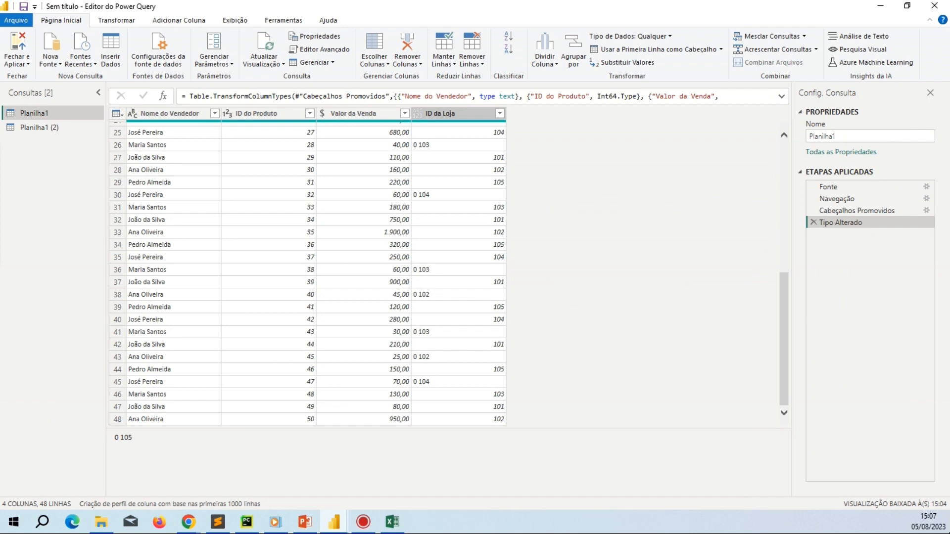
pyautogui.hotkey('alt', 'Tab')
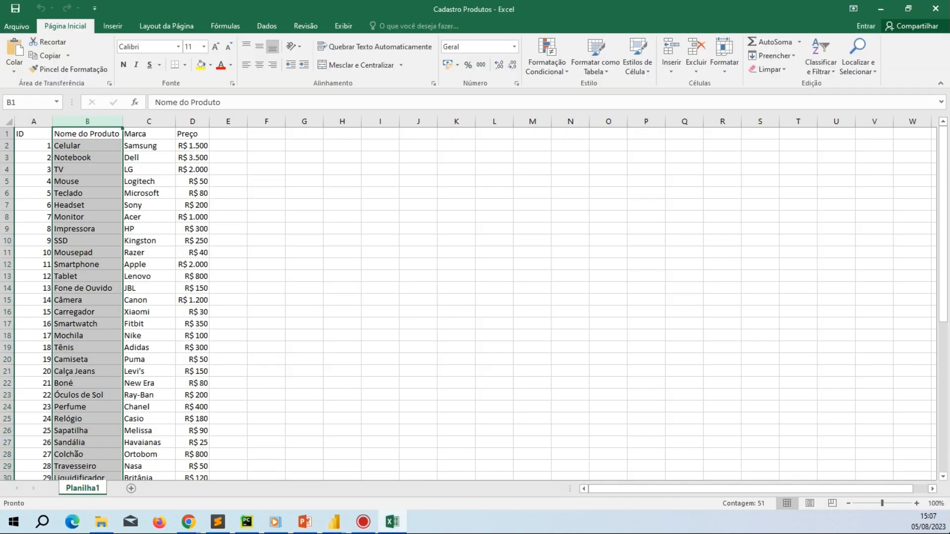
pyautogui.hotkey('alt', 'Tab')
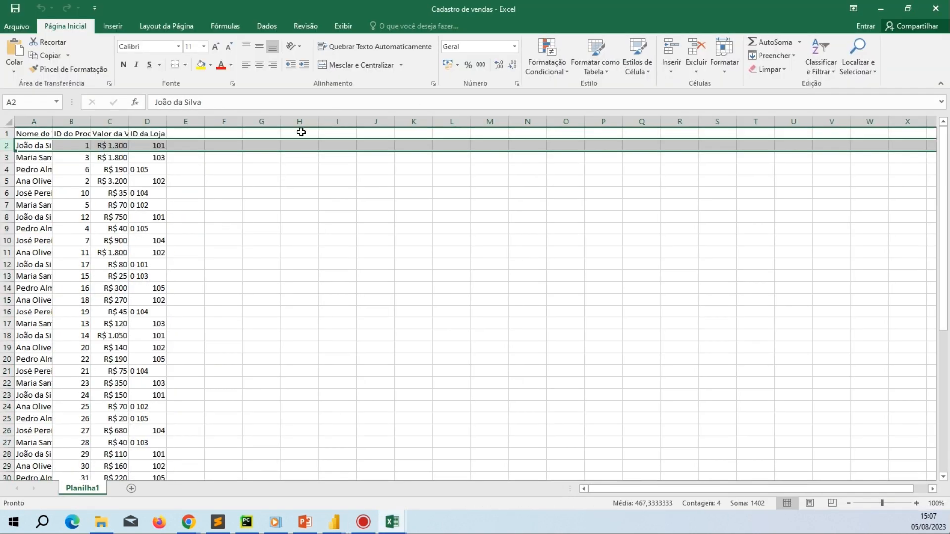
# Step: Widen the Valor da Venda and ID da Loja columns and review the store codes down the sheet
pyautogui.click(159, 169)
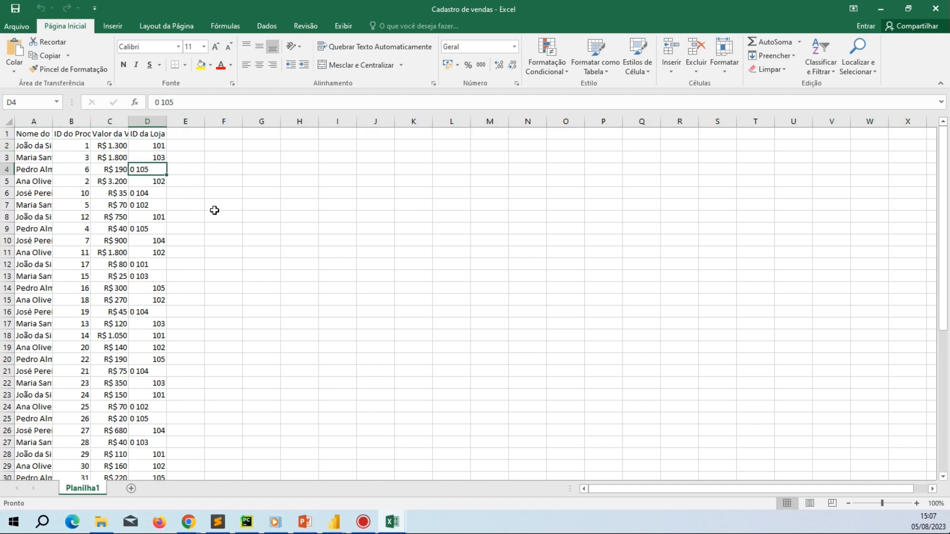
pyautogui.click(148, 121)
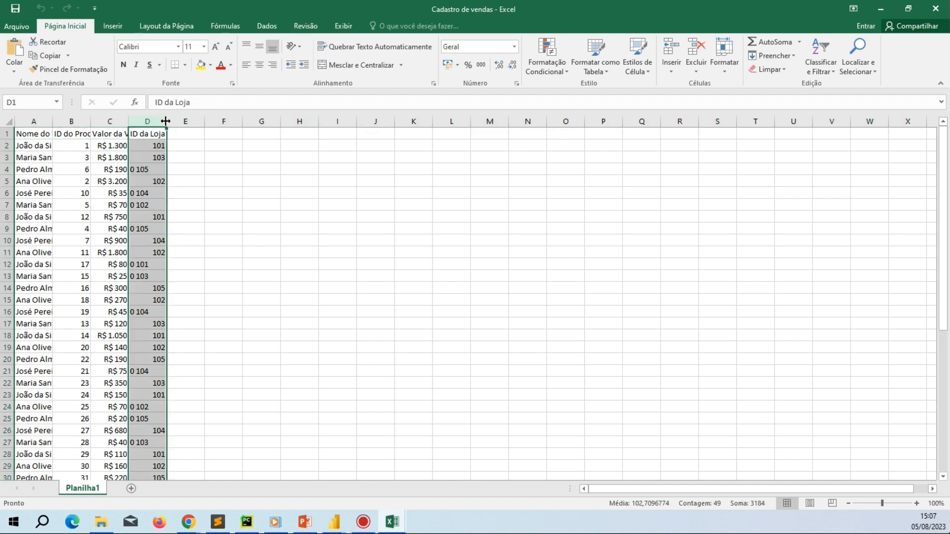
pyautogui.moveTo(167, 121); pyautogui.dragTo(141, 120)
pyautogui.scroll(-10, 214, 257)
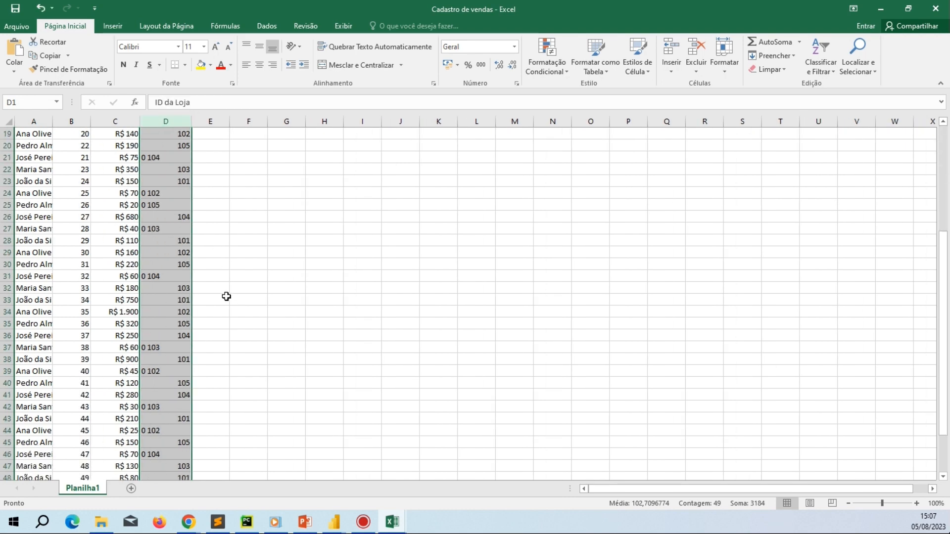
pyautogui.scroll(4, 206, 319)
pyautogui.scroll(6, 206, 319)
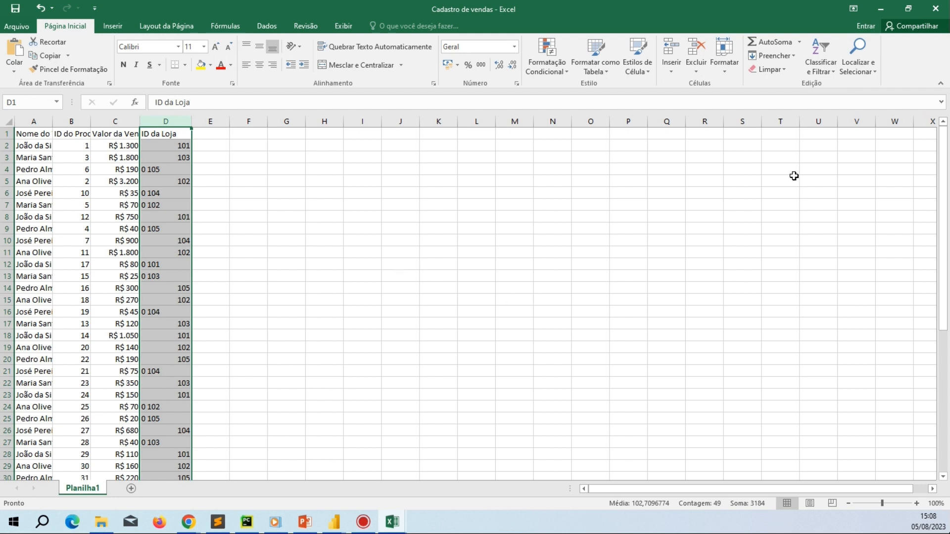
pyautogui.click(870, 72)
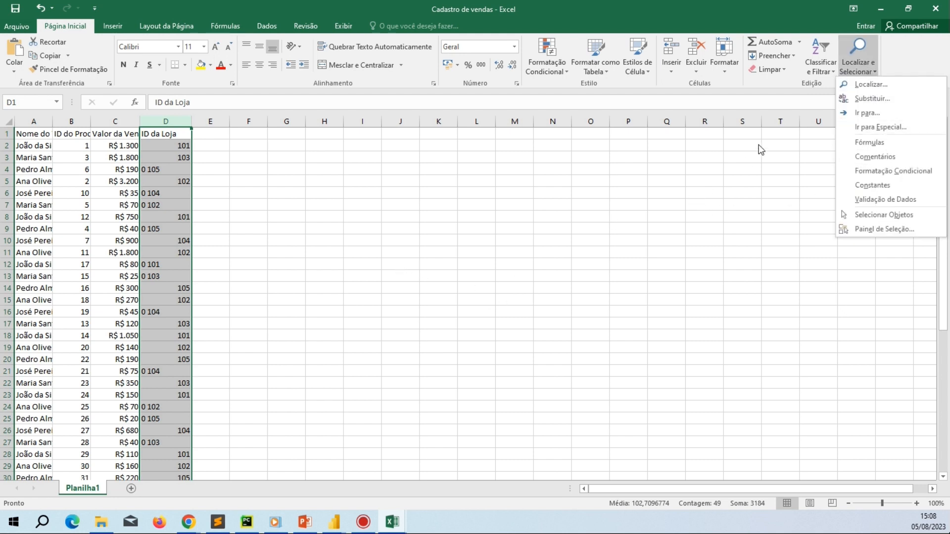
pyautogui.click(877, 98)
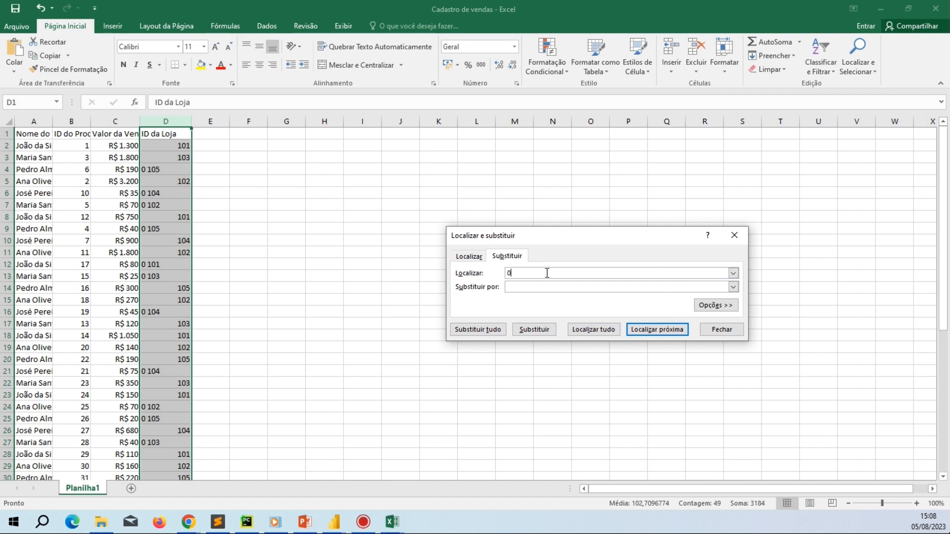
pyautogui.click(735, 238)
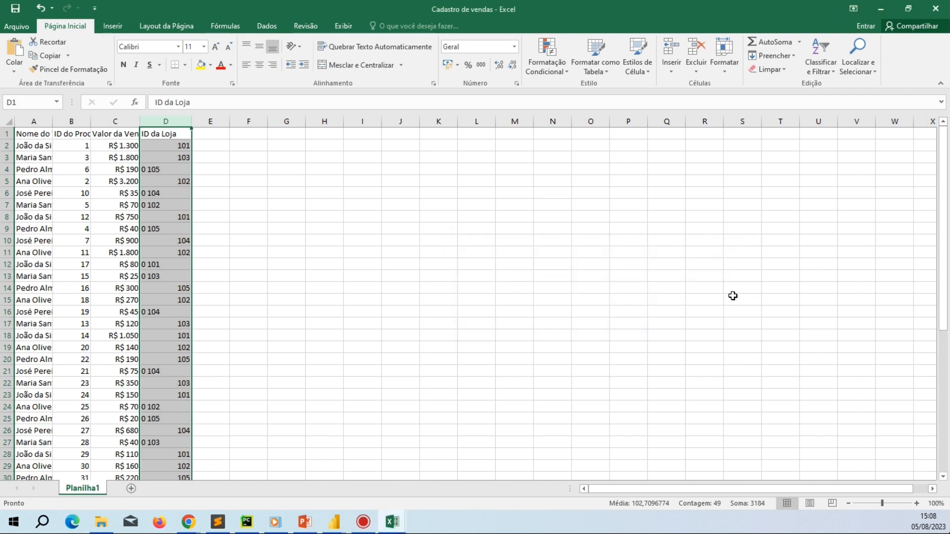
# Step: Remove the leading zero and space from the store code in D4, leaving 105
pyautogui.click(146, 179)
pyautogui.doubleClick(147, 170)
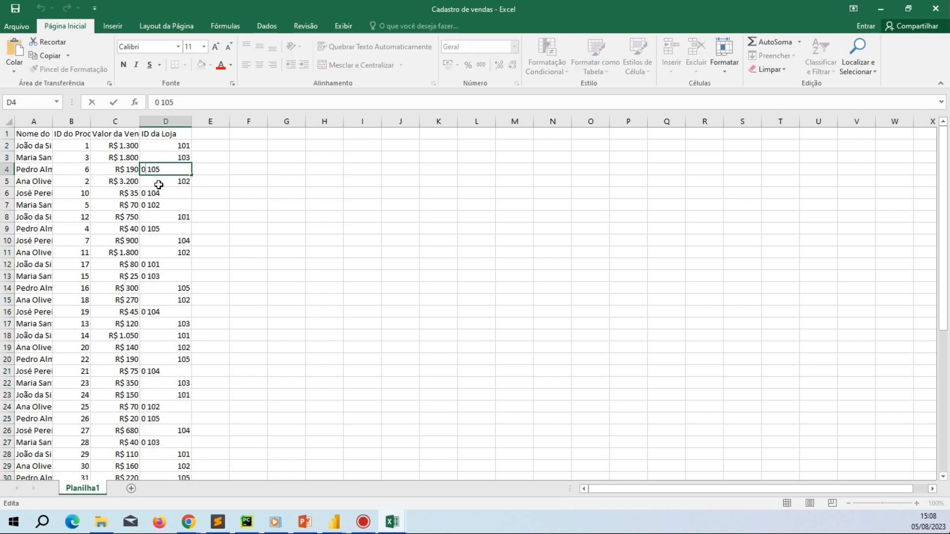
pyautogui.press('BackSpace')
pyautogui.press('BackSpace')
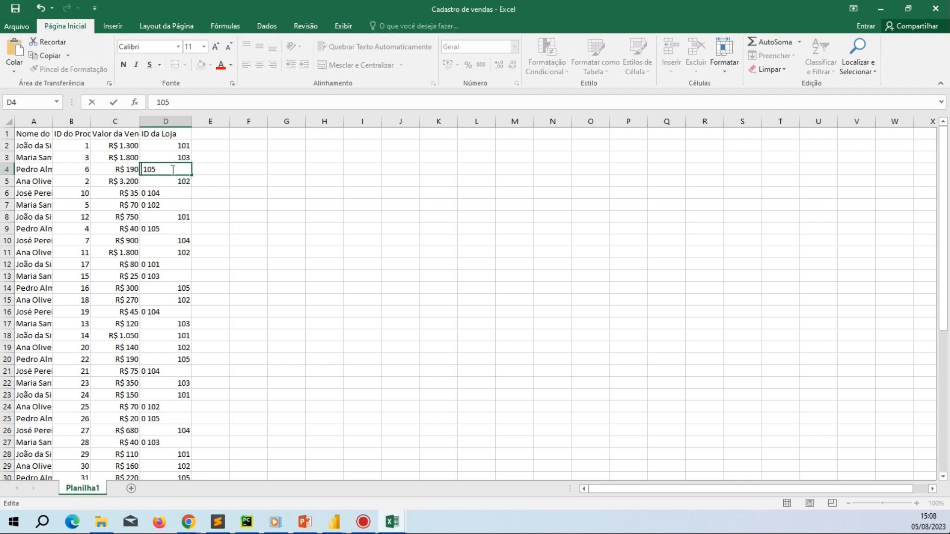
pyautogui.press('Return')
pyautogui.press('Down')
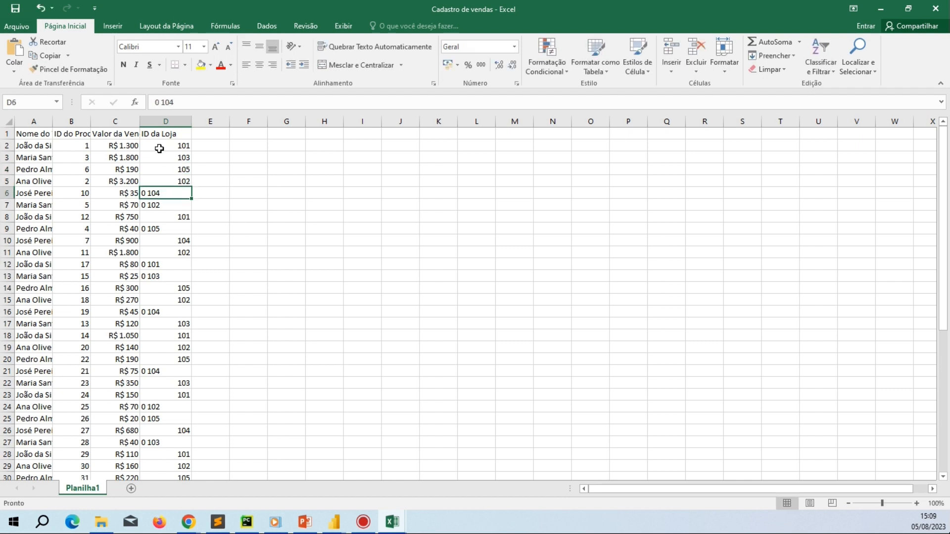
# Step: Strip the leading zero and space from the store codes in D6 and D7, leaving 104 and 102
pyautogui.doubleClick(160, 103)
pyautogui.click(153, 102)
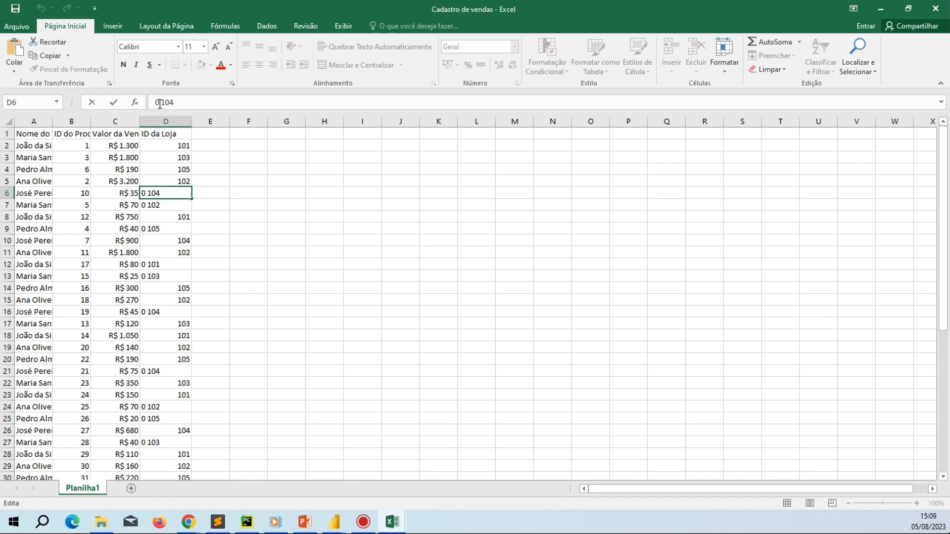
pyautogui.press('Delete')
pyautogui.press('Delete')
pyautogui.press('Return')
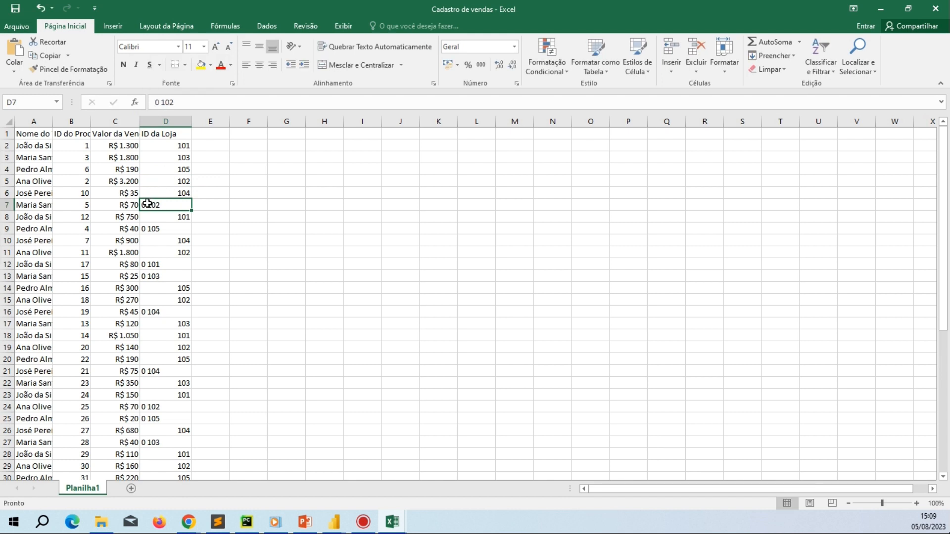
pyautogui.doubleClick(147, 205)
pyautogui.doubleClick(143, 205)
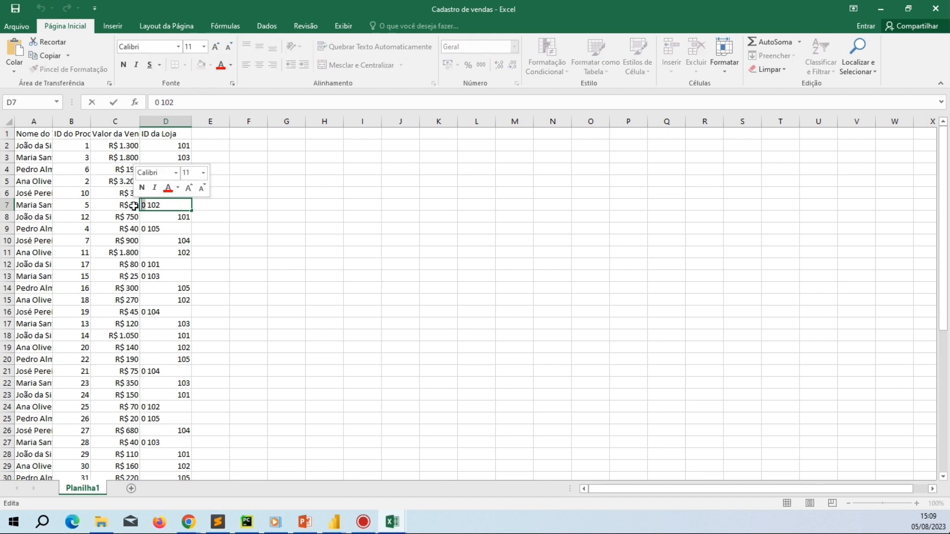
pyautogui.press('Delete')
pyautogui.press('Delete')
pyautogui.press('Return')
pyautogui.hotkey('ctrl', 'Down')
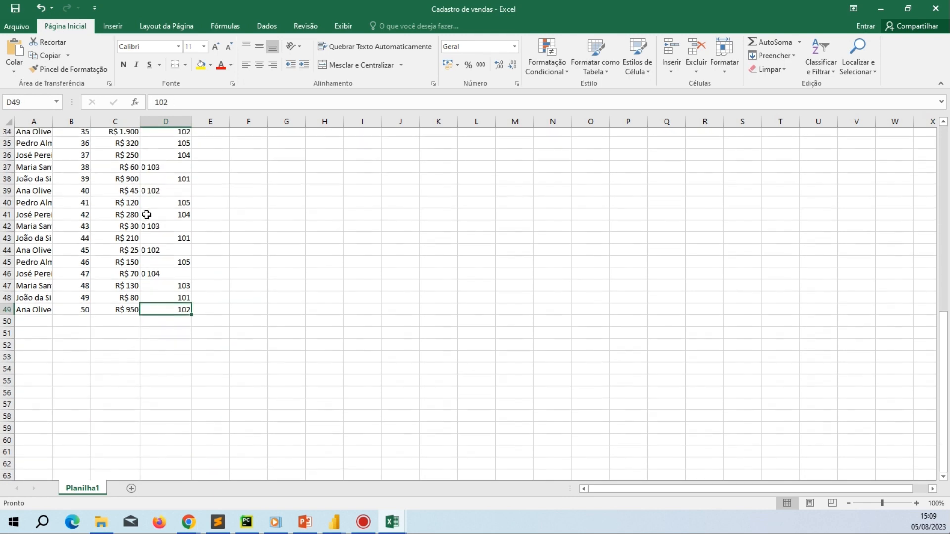
pyautogui.scroll(11, 149, 230)
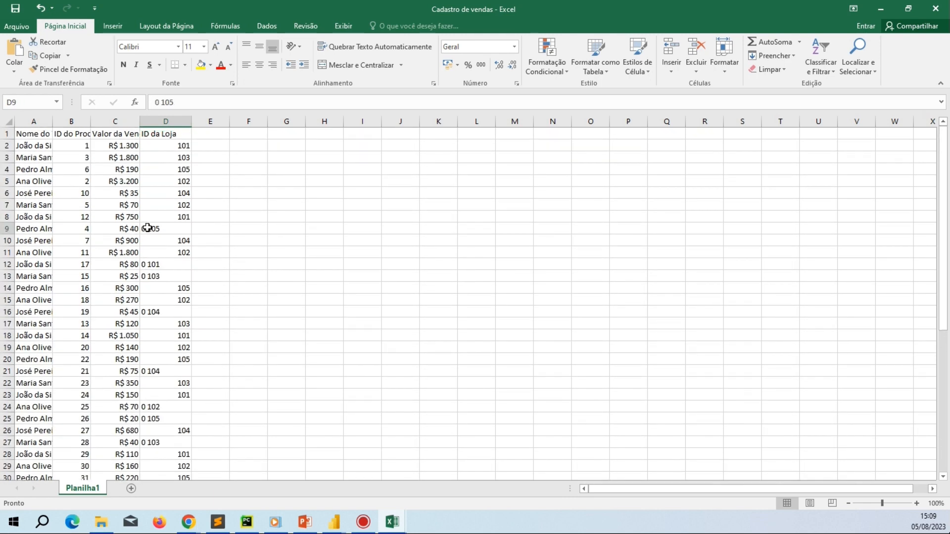
# Step: Strip the leading zero and space from the store codes in D9 and D12, leaving 105 and 101
pyautogui.doubleClick(148, 227)
pyautogui.press('BackSpace')
pyautogui.press('BackSpace')
pyautogui.press('Return')
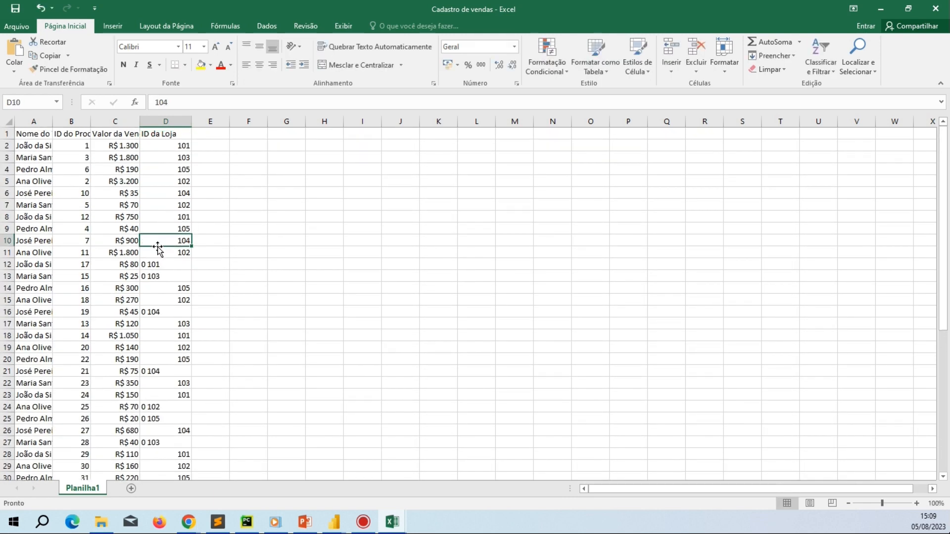
pyautogui.doubleClick(151, 264)
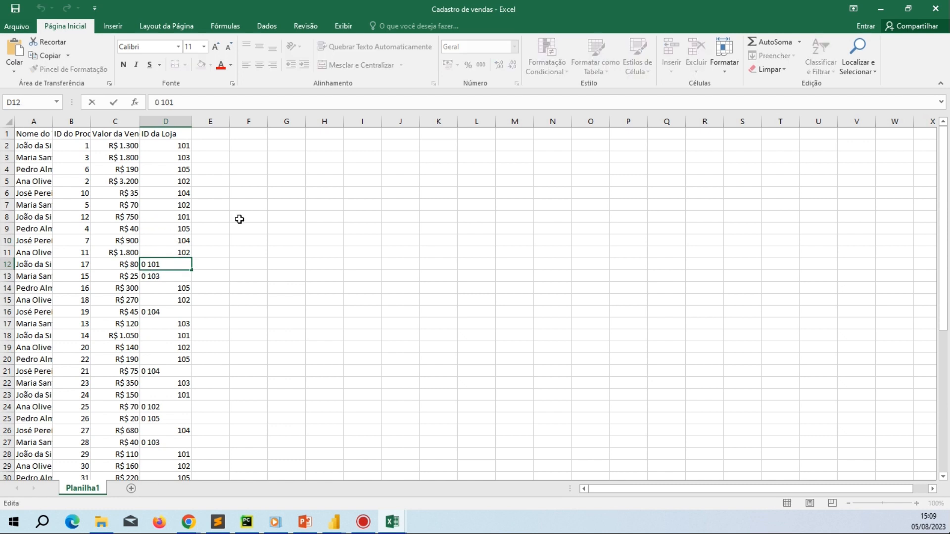
pyautogui.press('BackSpace')
pyautogui.press('BackSpace')
pyautogui.press('Return')
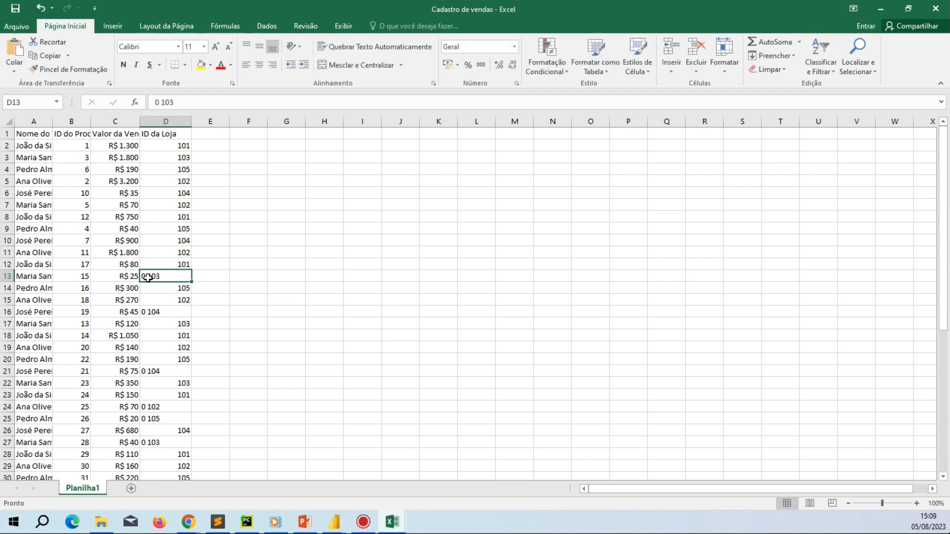
# Step: Strip the leading zero and space from the store codes in D13 and D16, leaving 103 and 104
pyautogui.doubleClick(151, 277)
pyautogui.press('BackSpace')
pyautogui.press('BackSpace')
pyautogui.press('Return')
pyautogui.doubleClick(146, 311)
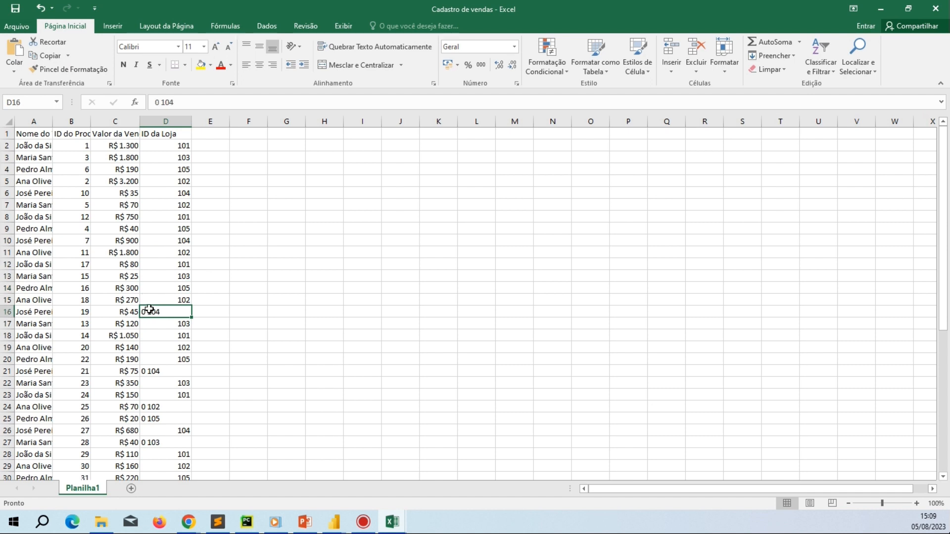
pyautogui.press('BackSpace')
pyautogui.press('BackSpace')
pyautogui.press('Return')
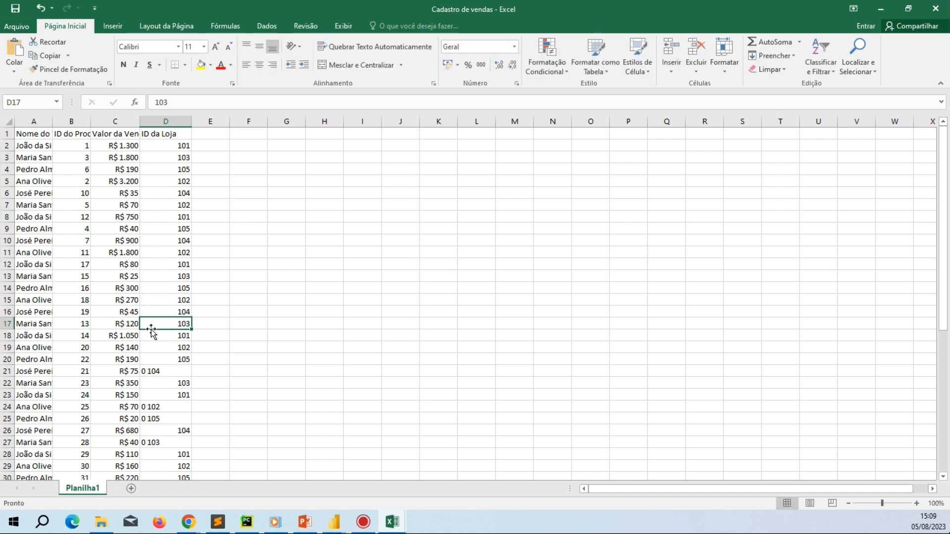
# Step: Strip the leading zero and space from the store codes in D21 and D24, leaving 104 and 102
pyautogui.doubleClick(148, 371)
pyautogui.press('BackSpace')
pyautogui.press('BackSpace')
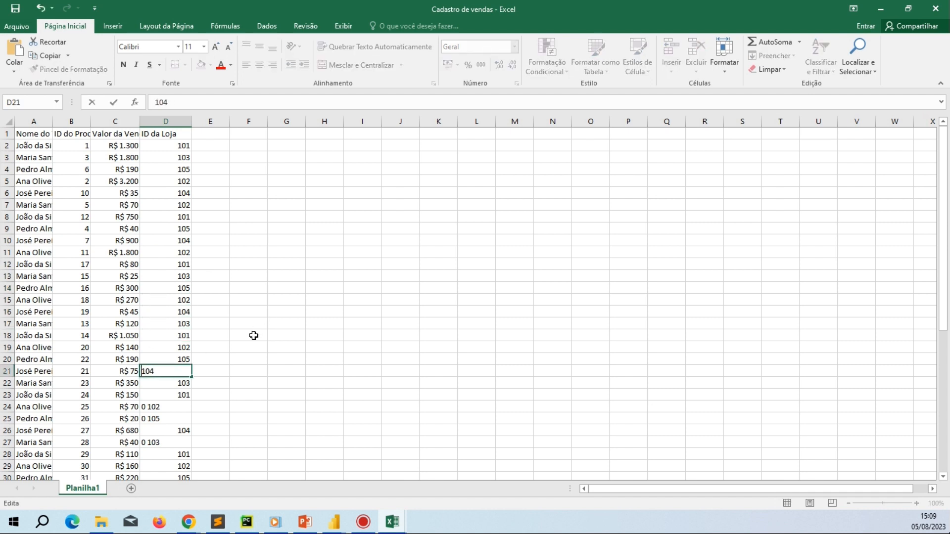
pyautogui.press('Return')
pyautogui.doubleClick(147, 408)
pyautogui.press('BackSpace')
pyautogui.press('BackSpace')
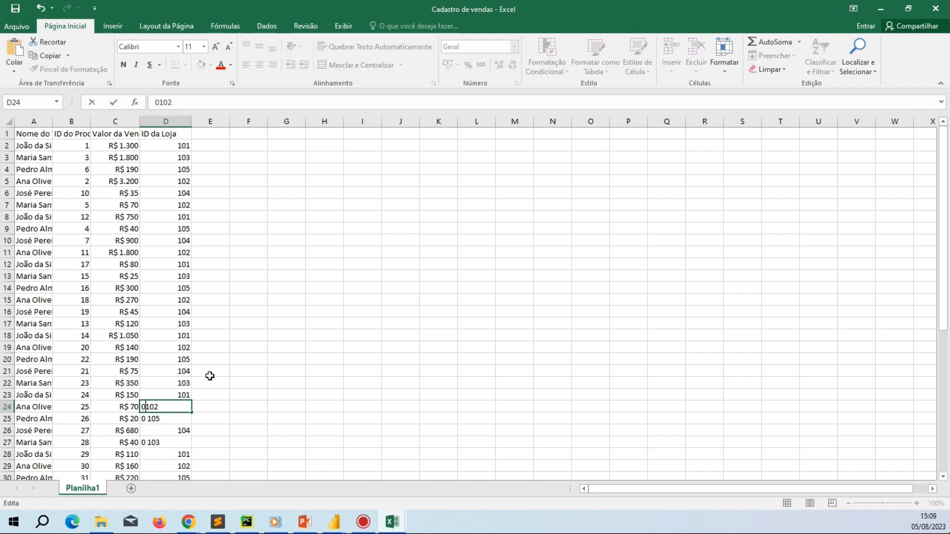
pyautogui.press('Return')
# Step: Strip the leading zero and space from the store codes in D25 and D27, leaving 105 and 103
pyautogui.doubleClick(149, 420)
pyautogui.press('BackSpace')
pyautogui.press('BackSpace')
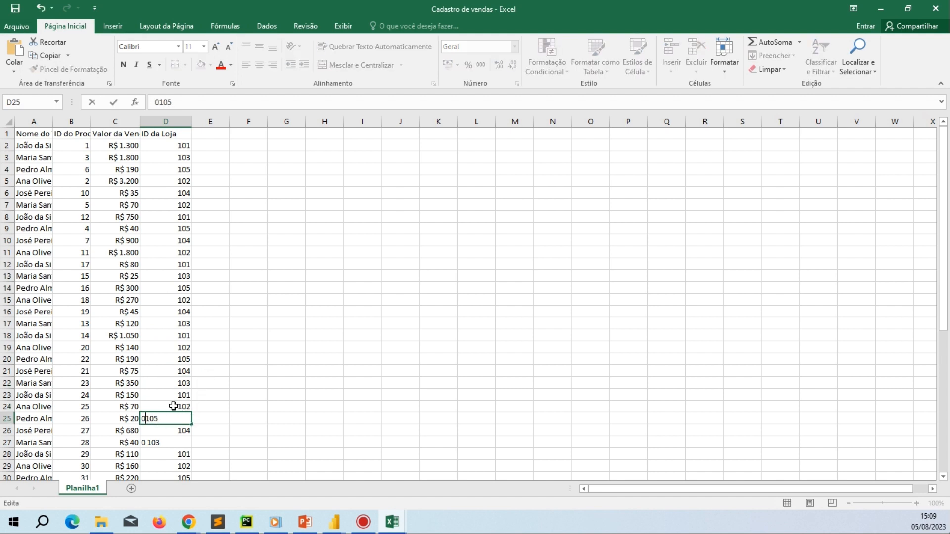
pyautogui.press('Return')
pyautogui.scroll(-2, 173, 408)
pyautogui.doubleClick(149, 374)
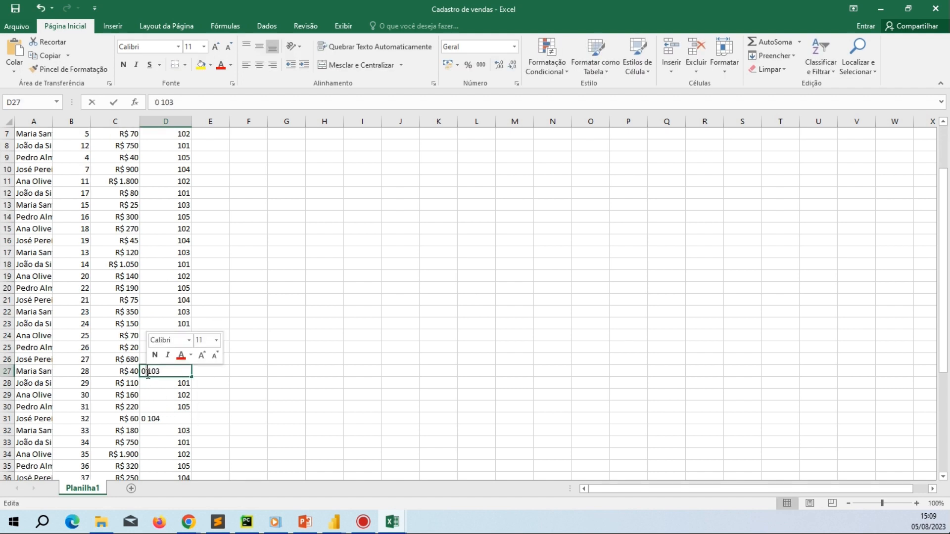
pyautogui.press('BackSpace')
pyautogui.press('BackSpace')
pyautogui.press('Return')
# Step: Strip the leading zero and space from the store codes in D31 and D37, leaving 104 and 103
pyautogui.scroll(-1, 158, 388)
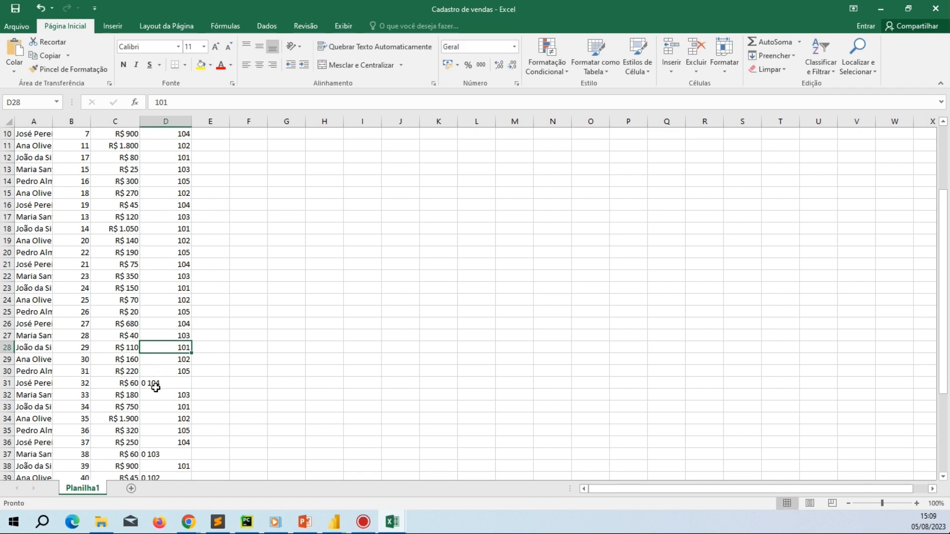
pyautogui.doubleClick(150, 384)
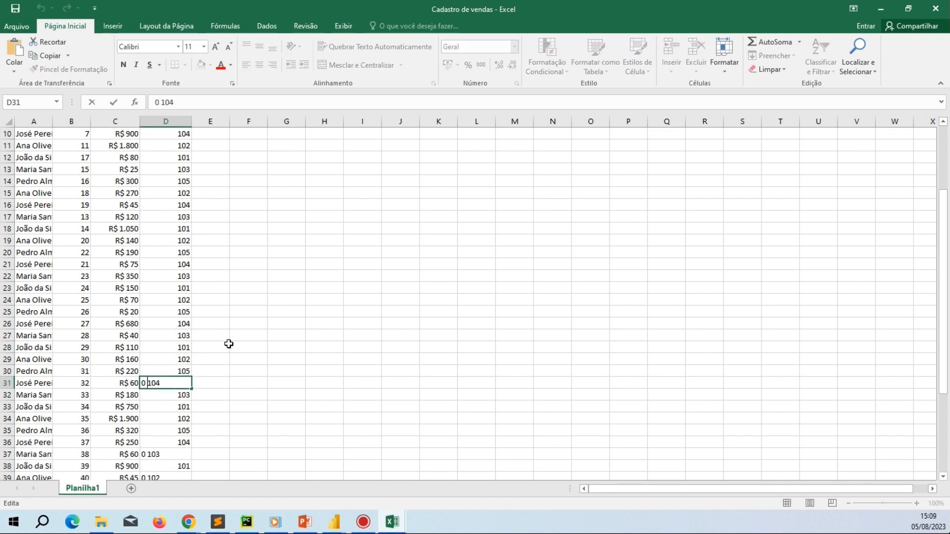
pyautogui.press('BackSpace')
pyautogui.press('BackSpace')
pyautogui.press('Return')
pyautogui.scroll(-2, 214, 386)
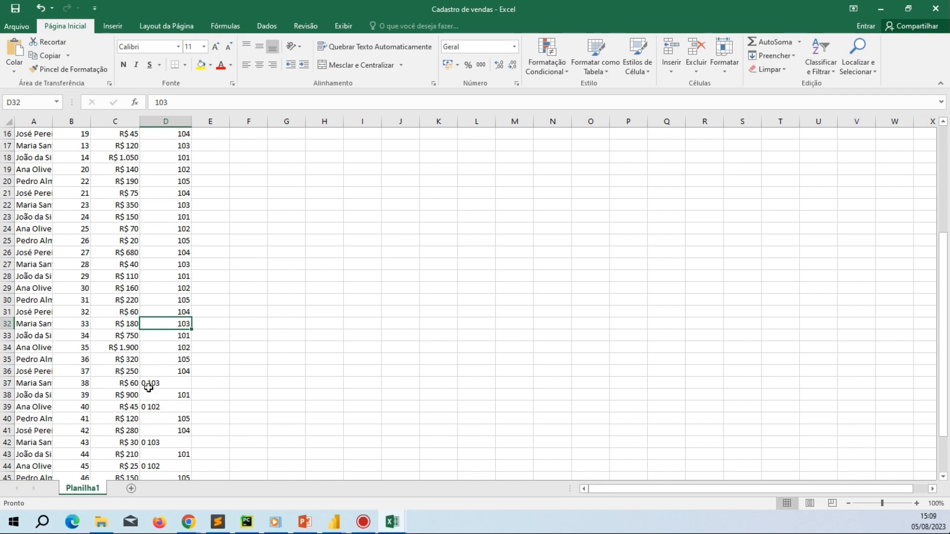
pyautogui.hotkey('ctrl', 'Down')
pyautogui.scroll(3, 208, 344)
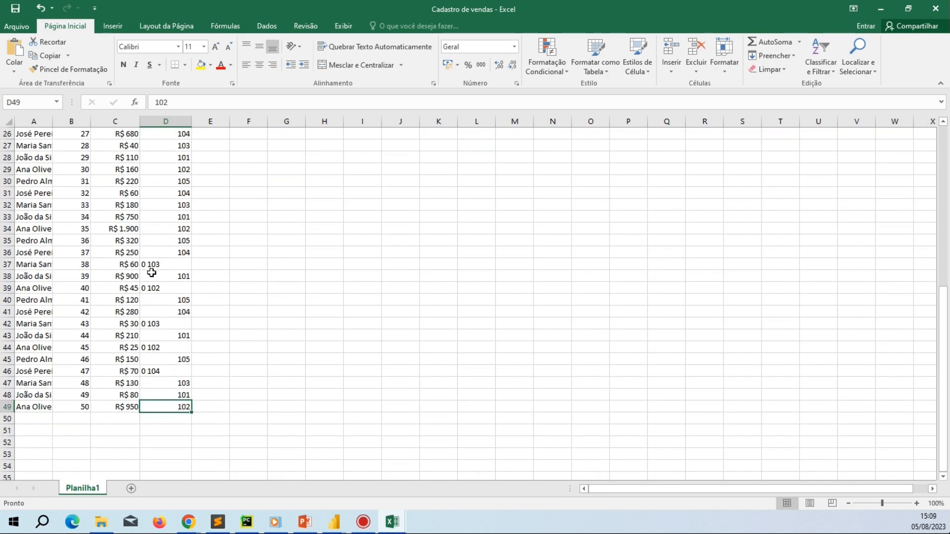
pyautogui.doubleClick(149, 265)
pyautogui.press('BackSpace')
pyautogui.press('BackSpace')
pyautogui.press('Return')
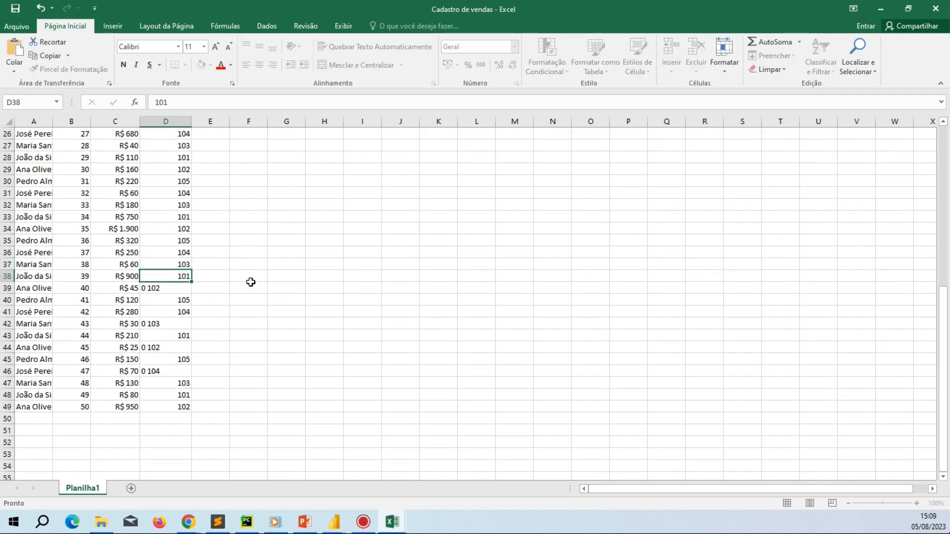
# Step: Strip the leading zero and space from the store codes in D39 and D42, leaving 102 and 103
pyautogui.doubleClick(148, 289)
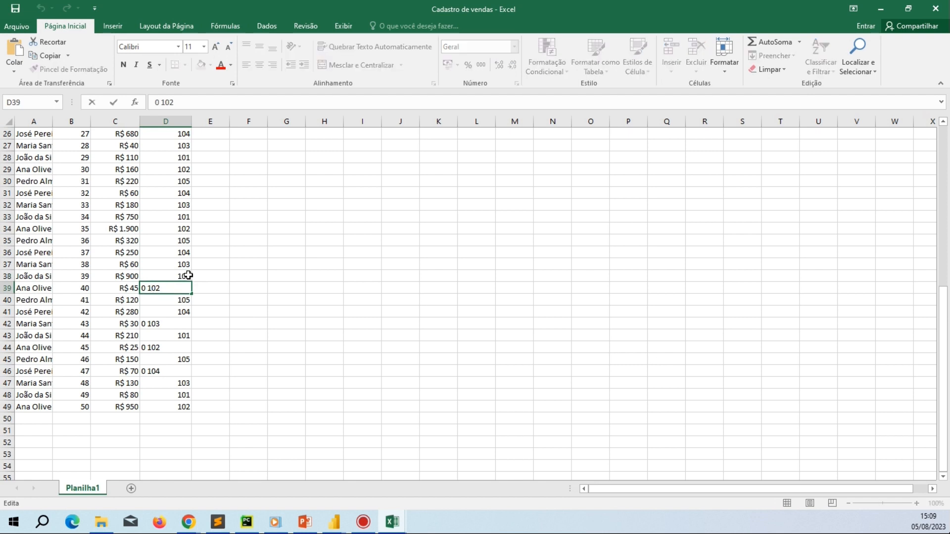
pyautogui.press('BackSpace')
pyautogui.press('BackSpace')
pyautogui.press('Return')
pyautogui.click(142, 323)
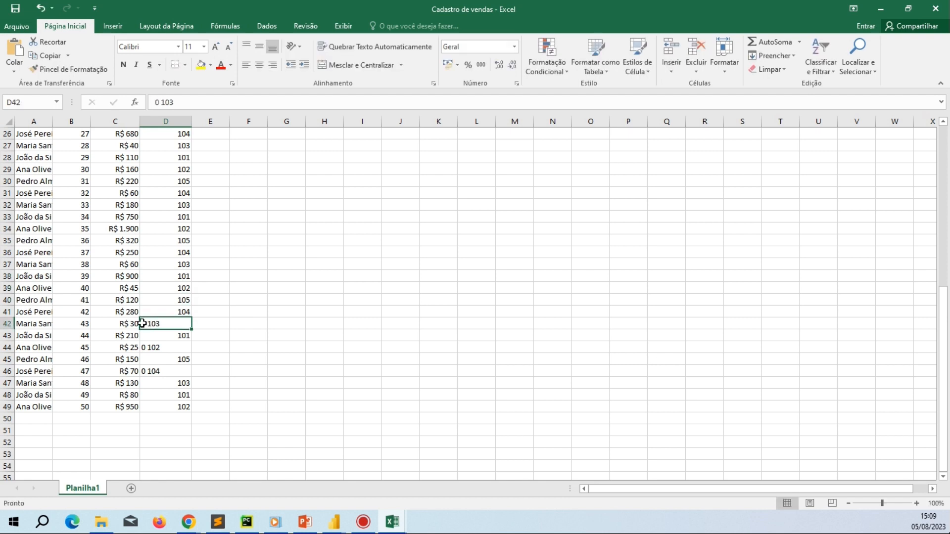
pyautogui.doubleClick(142, 323)
pyautogui.press('BackSpace')
pyautogui.press('BackSpace')
pyautogui.press('Return')
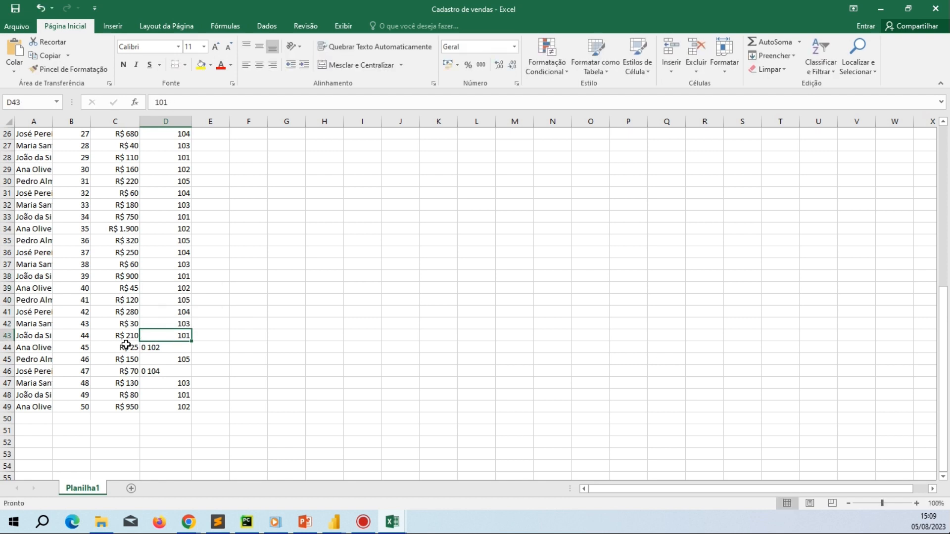
# Step: Strip the leading zero and space from the store codes in D44 and D46, leaving 102 and 104
pyautogui.doubleClick(149, 348)
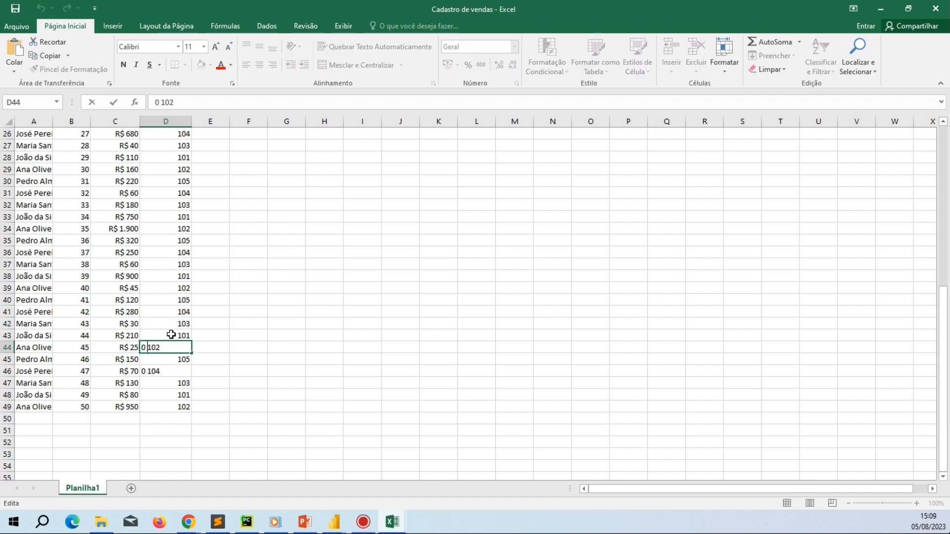
pyautogui.press('BackSpace')
pyautogui.press('BackSpace')
pyautogui.press('Return')
pyautogui.doubleClick(147, 371)
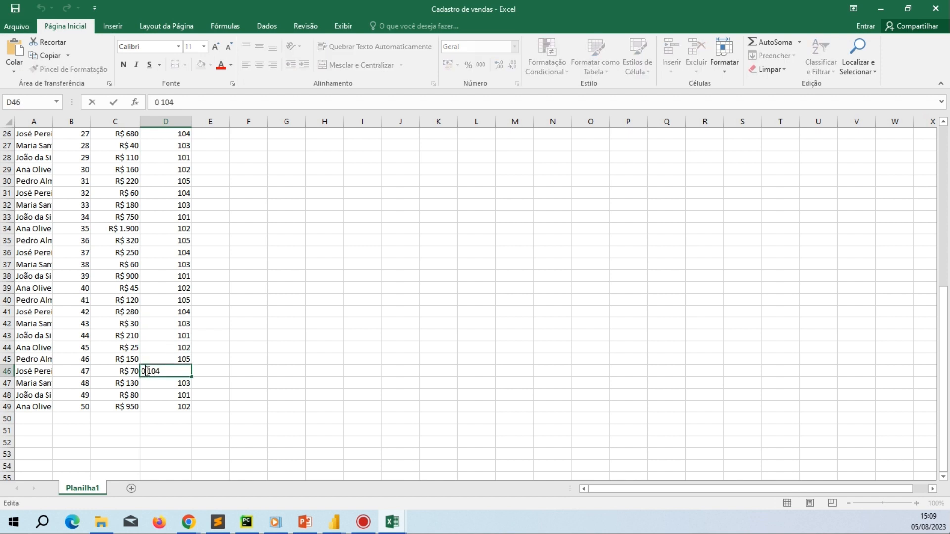
pyautogui.press('BackSpace')
pyautogui.press('BackSpace')
pyautogui.press('Return')
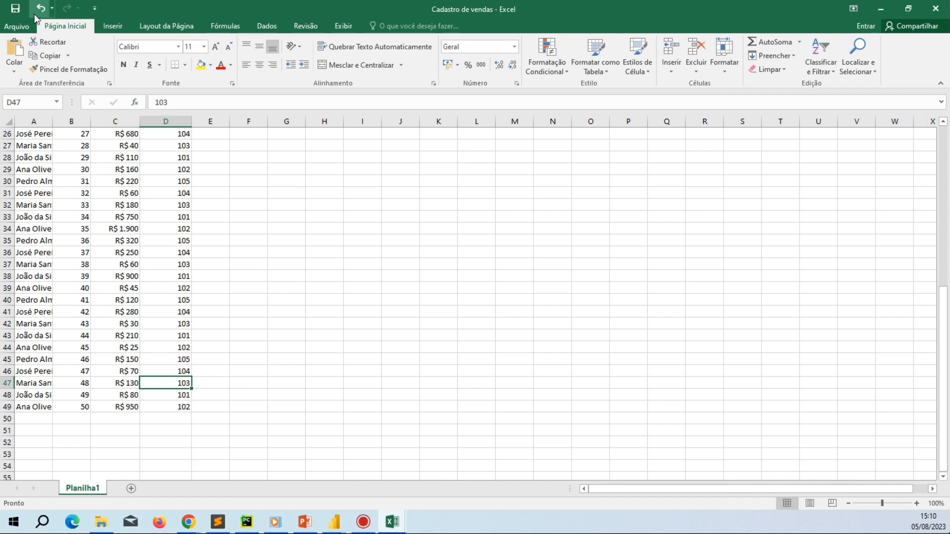
# Step: Save the corrected sales workbook and return to the Power Query Editor
pyautogui.click(15, 9)
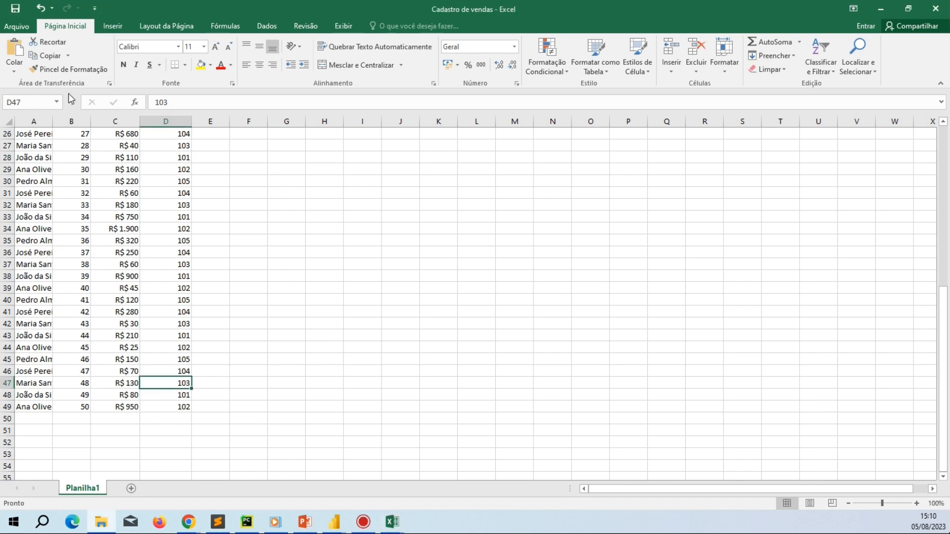
pyautogui.click(34, 121)
pyautogui.moveTo(306, 121); pyautogui.dragTo(249, 121)
pyautogui.moveTo(258, 135); pyautogui.dragTo(259, 147)
pyautogui.click(258, 217)
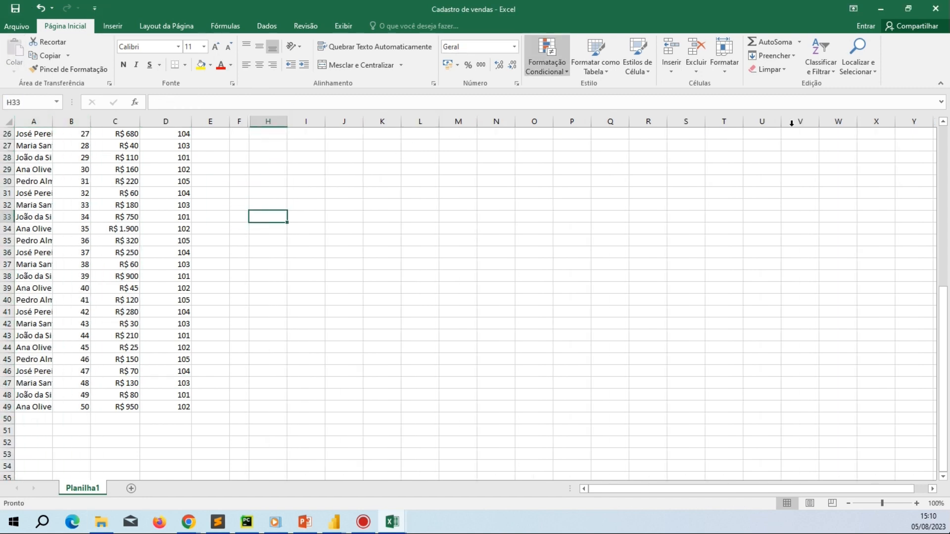
pyautogui.click(890, 9)
pyautogui.click(888, 10)
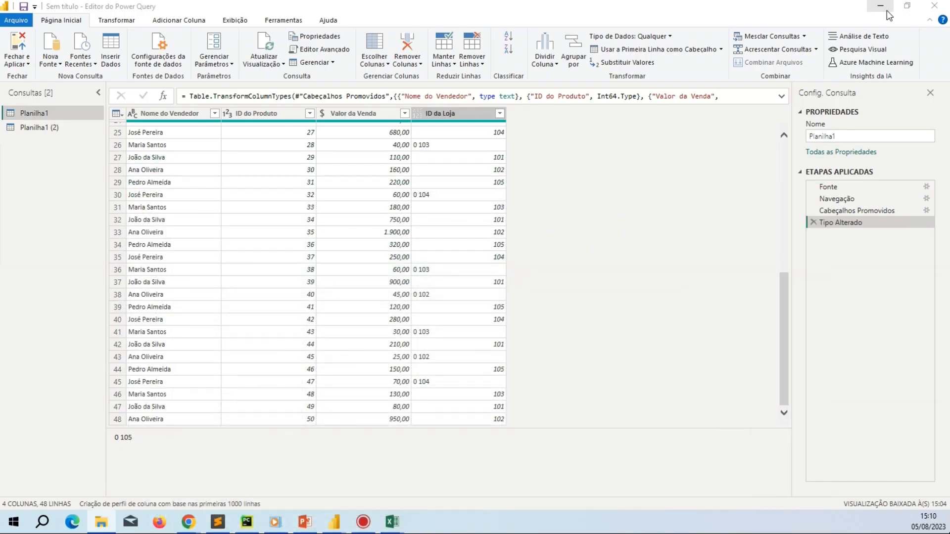
# Step: Refresh the preview of the Planilha1 query so it loads the corrected store codes from the workbook
pyautogui.scroll(8, 509, 256)
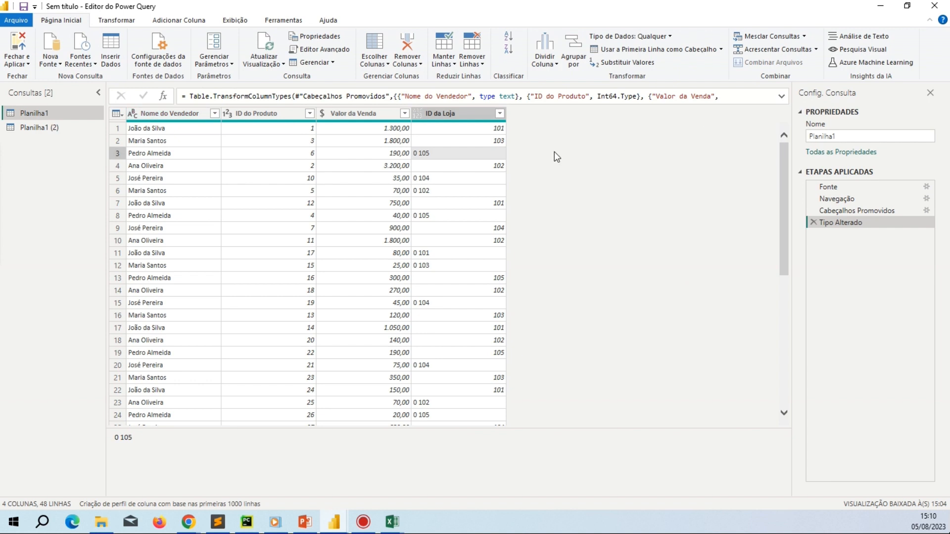
pyautogui.rightClick(59, 115)
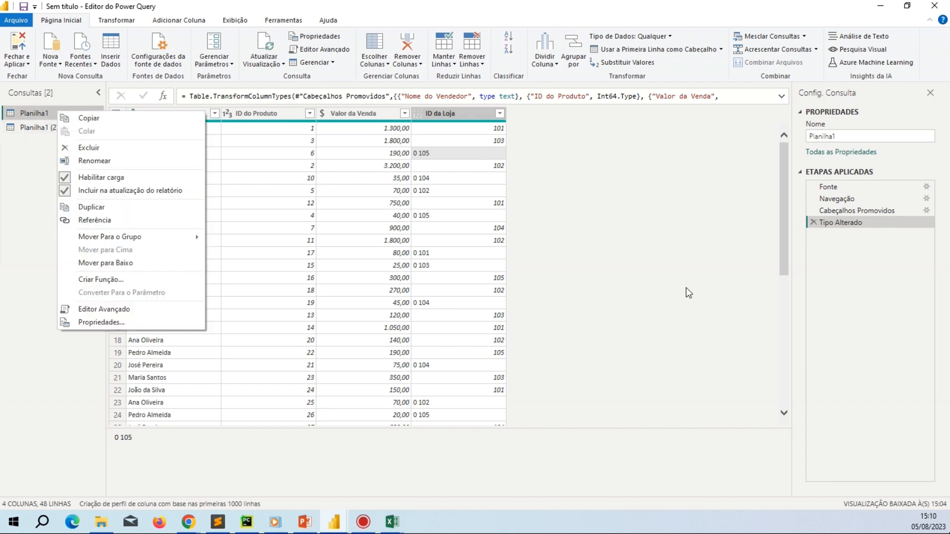
pyautogui.click(704, 284)
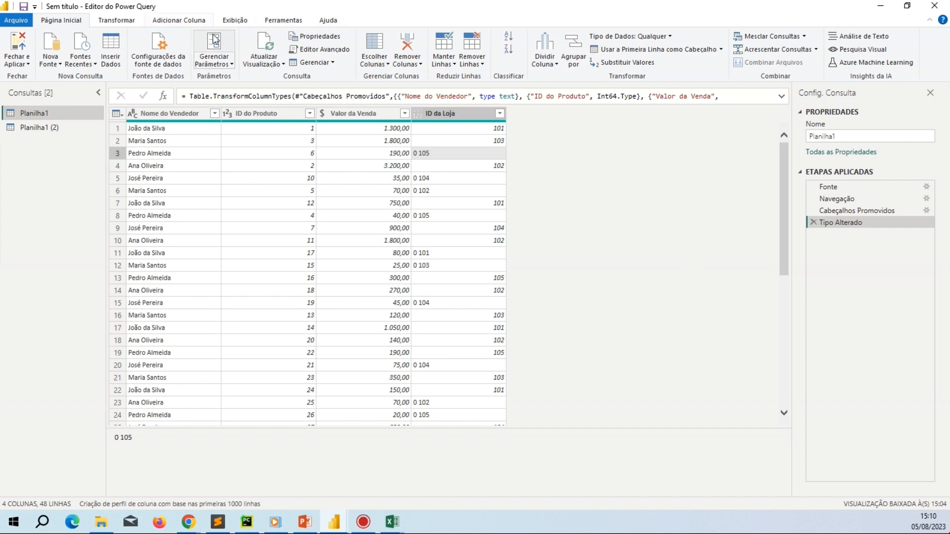
pyautogui.click(264, 44)
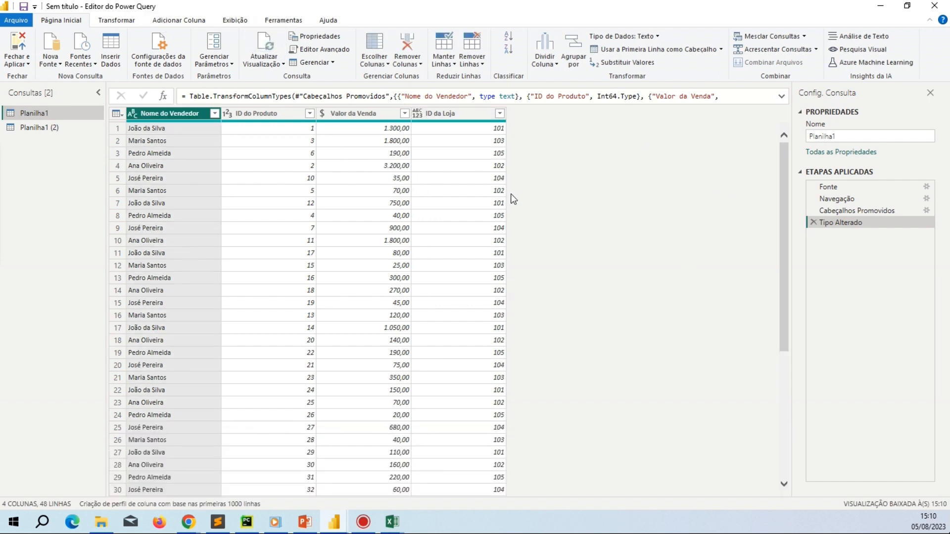
# Step: Check the ID da Loja values through all rows of Planilha1, and close the Power Query Editor applying the changes
pyautogui.scroll(-6, 495, 205)
pyautogui.scroll(6, 490, 219)
pyautogui.scroll(-6, 498, 156)
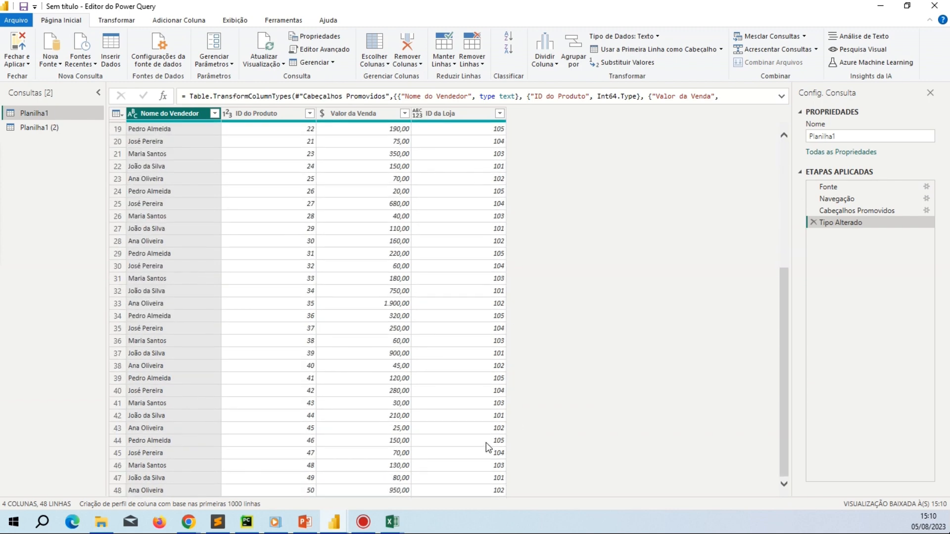
pyautogui.scroll(6, 488, 448)
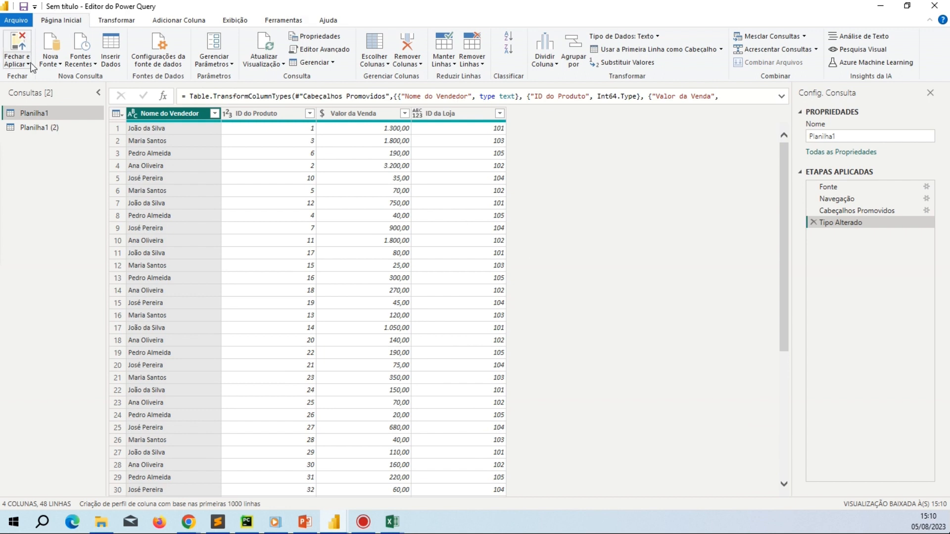
pyautogui.click(18, 48)
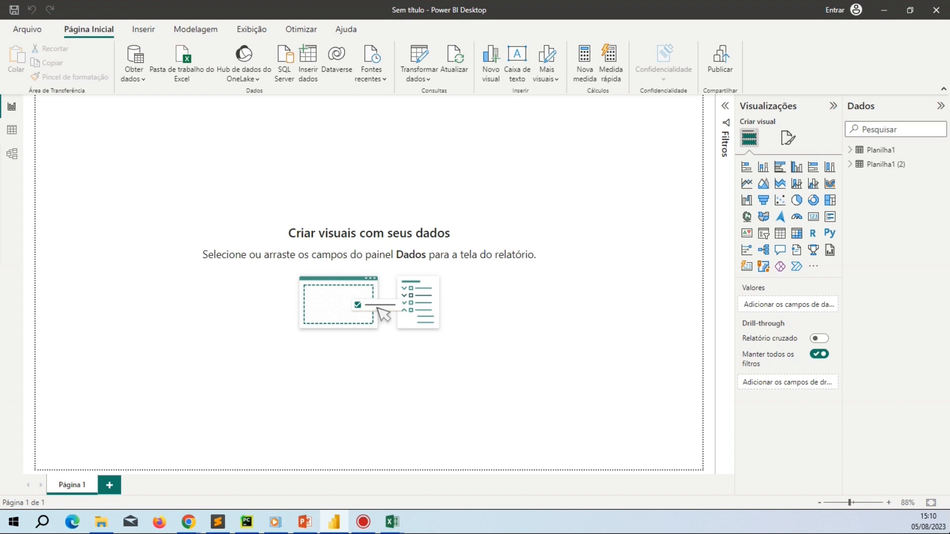
# Step: Switch to the Cadastro de vendas workbook in Excel and autofit the Nome do Vendedor and ID do Produto columns
pyautogui.click(392, 522)
pyautogui.click(422, 499)
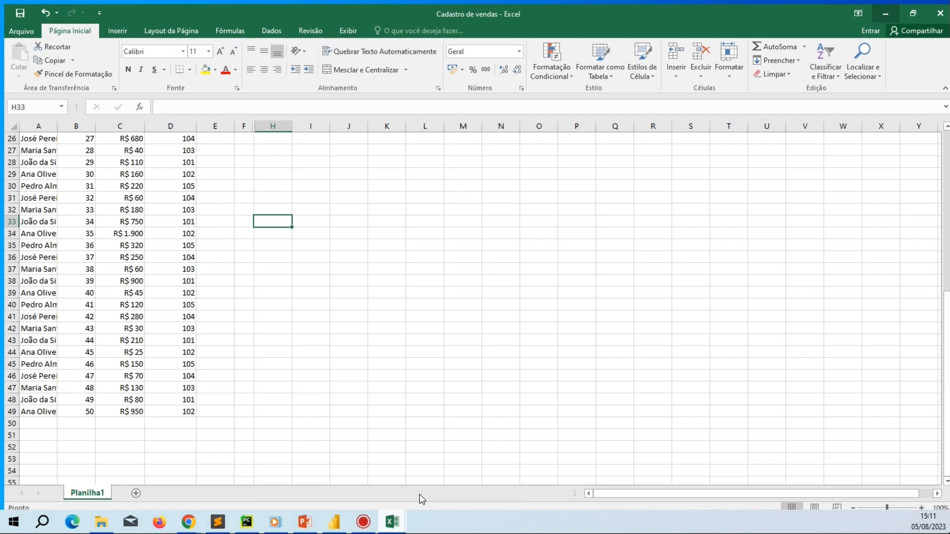
pyautogui.scroll(8, 212, 290)
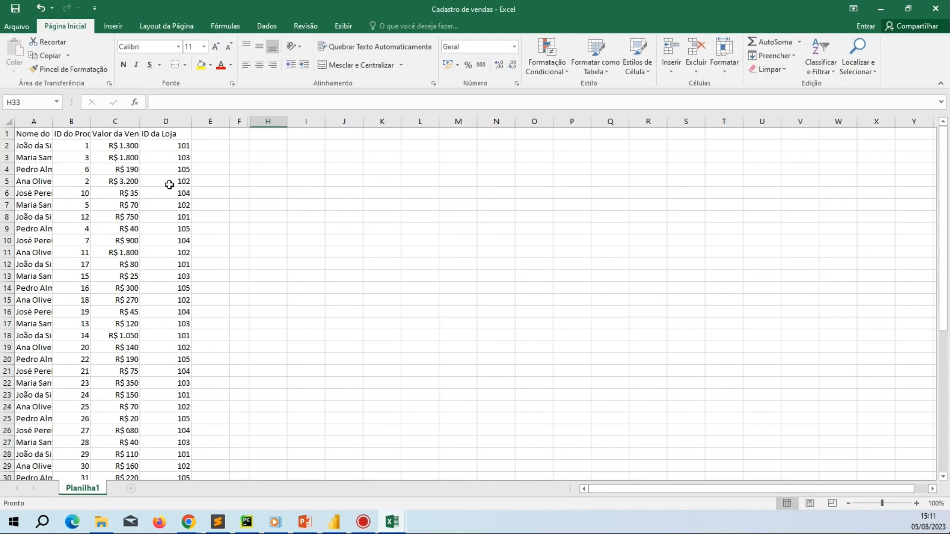
pyautogui.doubleClick(90, 121)
pyautogui.doubleClick(53, 121)
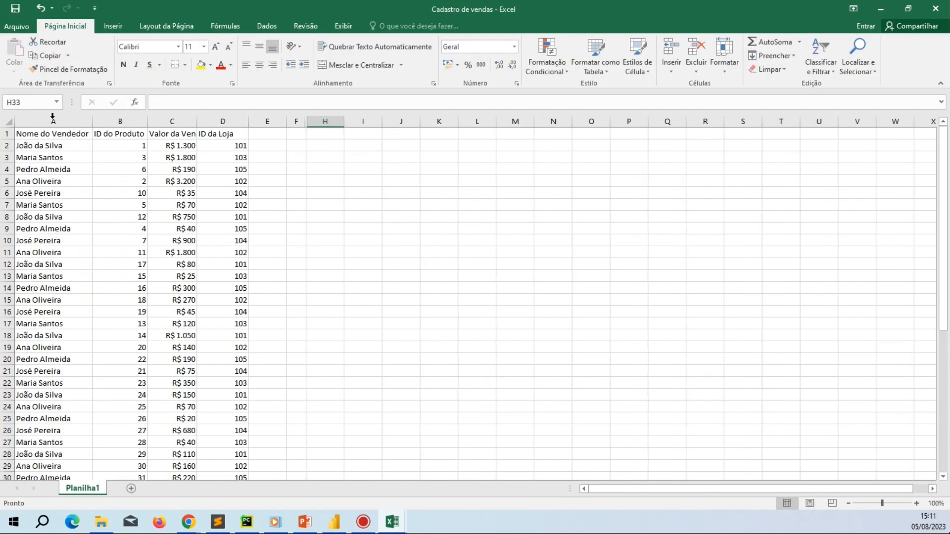
# Step: Autofit the Valor da Venda and ID da Loja columns, and look over the ID do Produto column
pyautogui.click(59, 120)
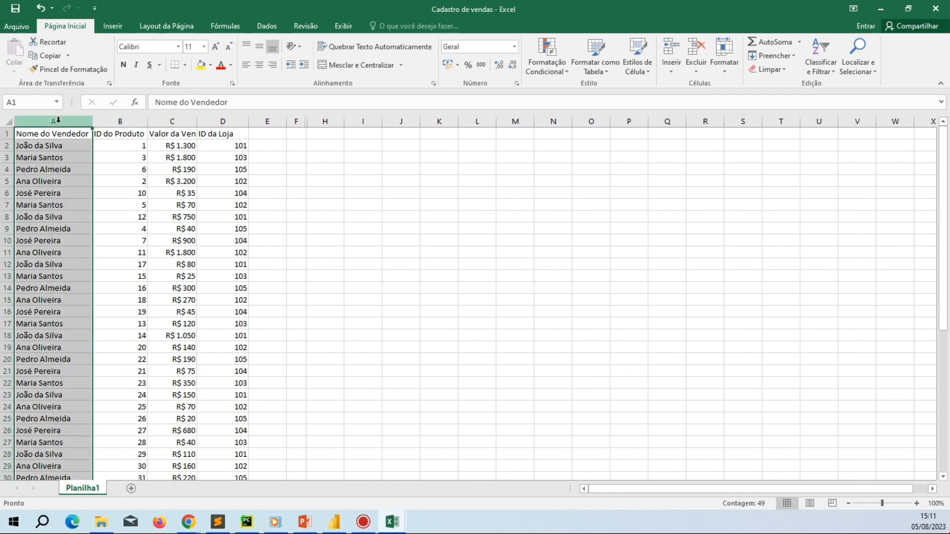
pyautogui.click(132, 121)
pyautogui.click(164, 121)
pyautogui.doubleClick(198, 124)
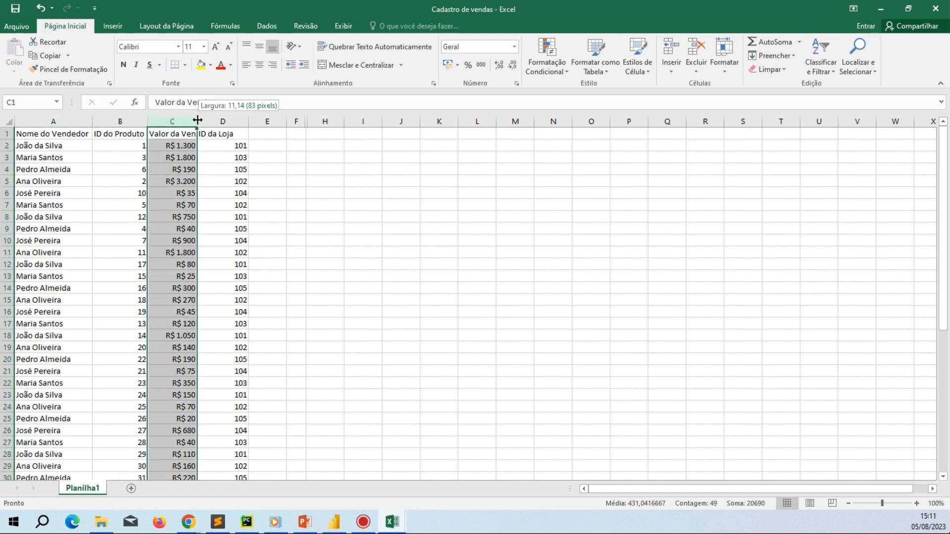
pyautogui.doubleClick(259, 122)
pyautogui.click(251, 136)
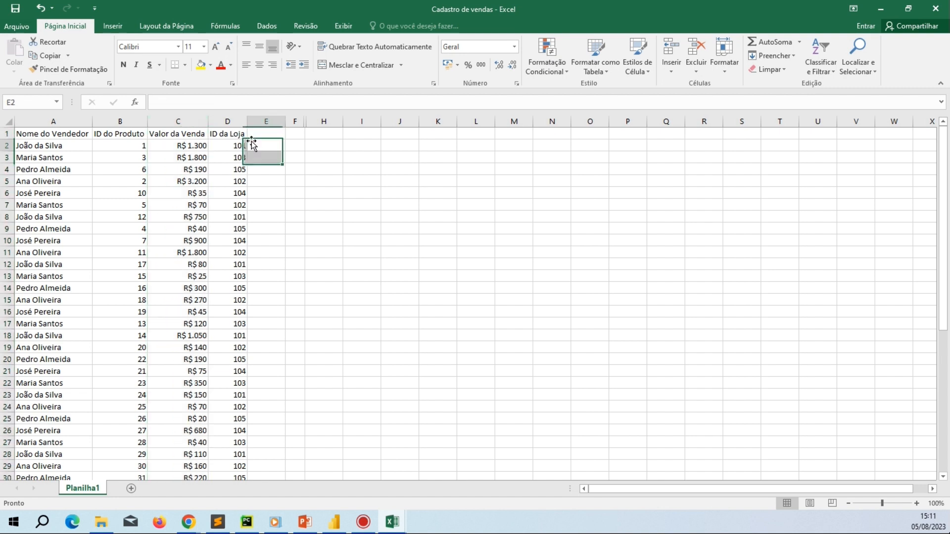
pyautogui.click(276, 167)
pyautogui.click(132, 121)
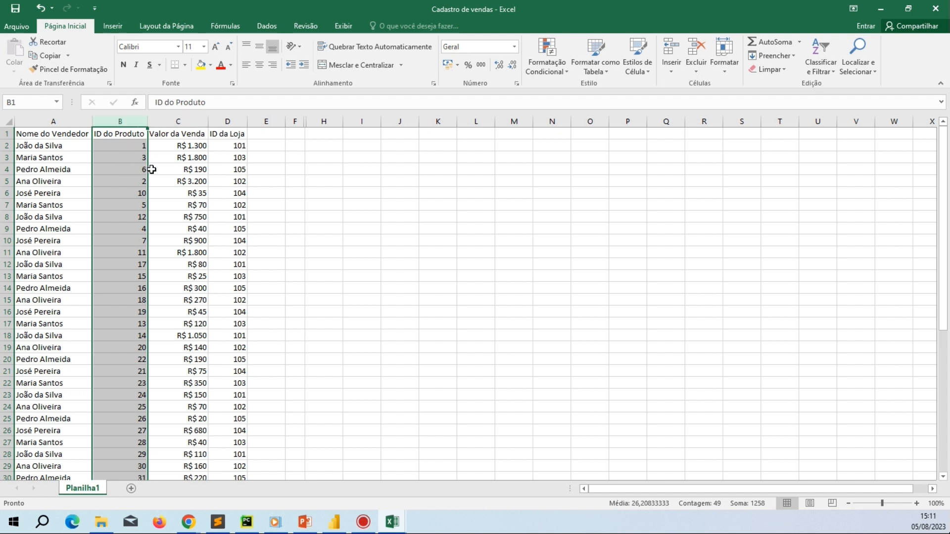
pyautogui.click(137, 146)
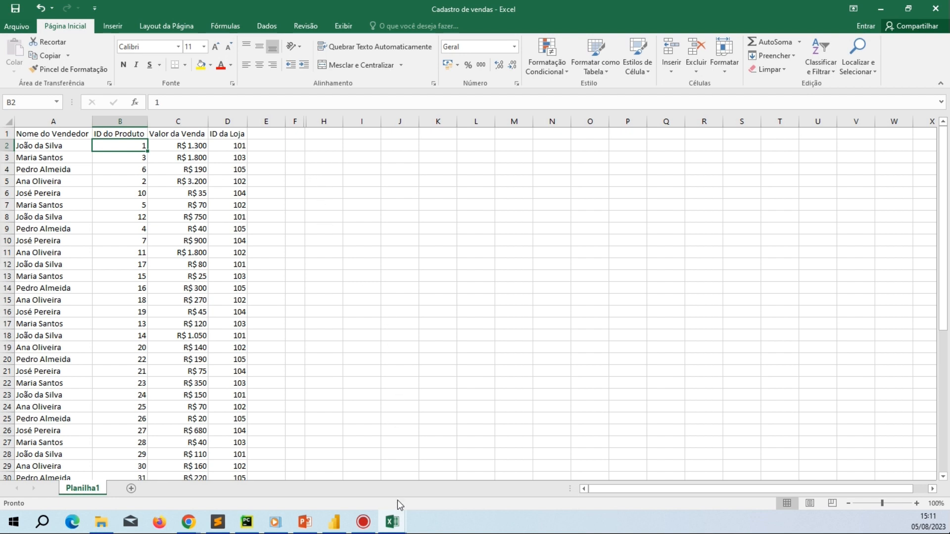
# Step: Switch to Power BI Desktop's model view and lengthen the Planilha1 and Planilha1 (2) table cards
pyautogui.click(338, 522)
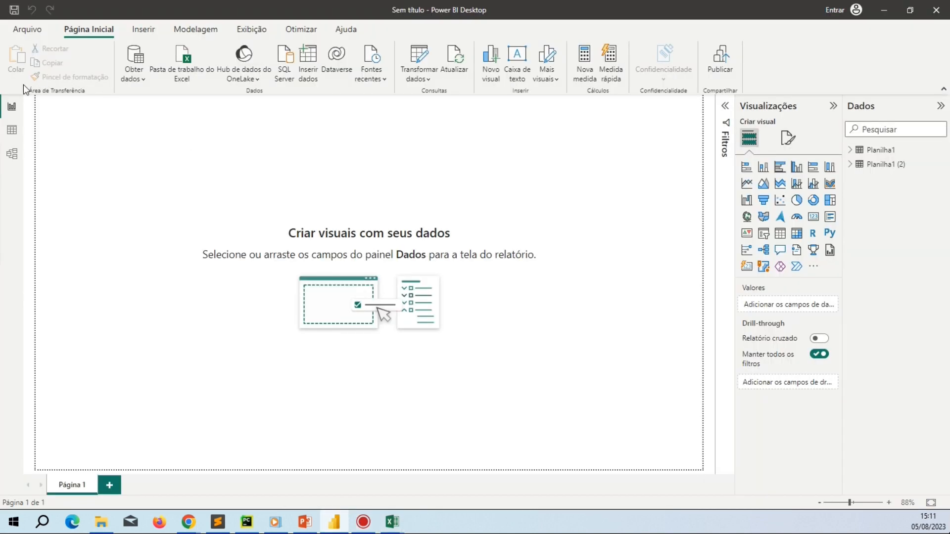
pyautogui.click(16, 151)
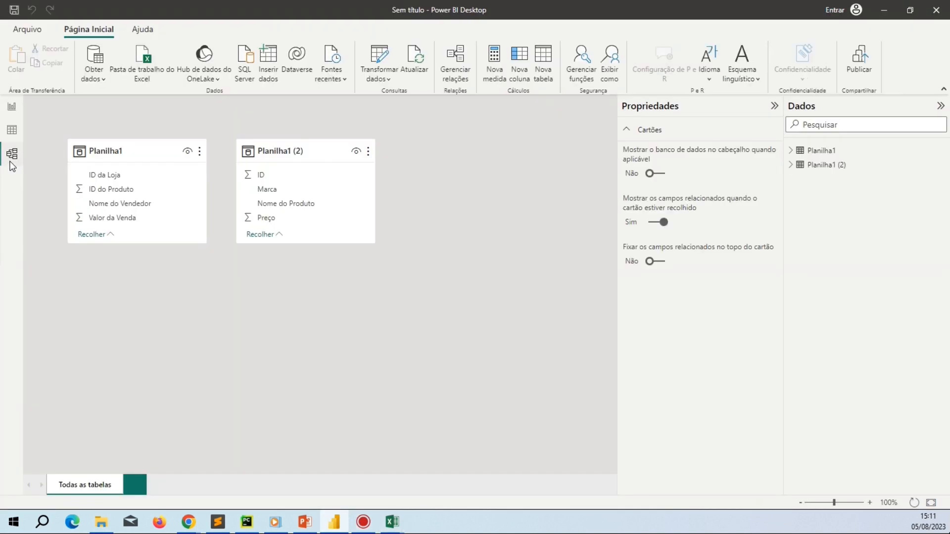
pyautogui.moveTo(136, 245); pyautogui.dragTo(155, 345)
pyautogui.moveTo(321, 244); pyautogui.dragTo(303, 341)
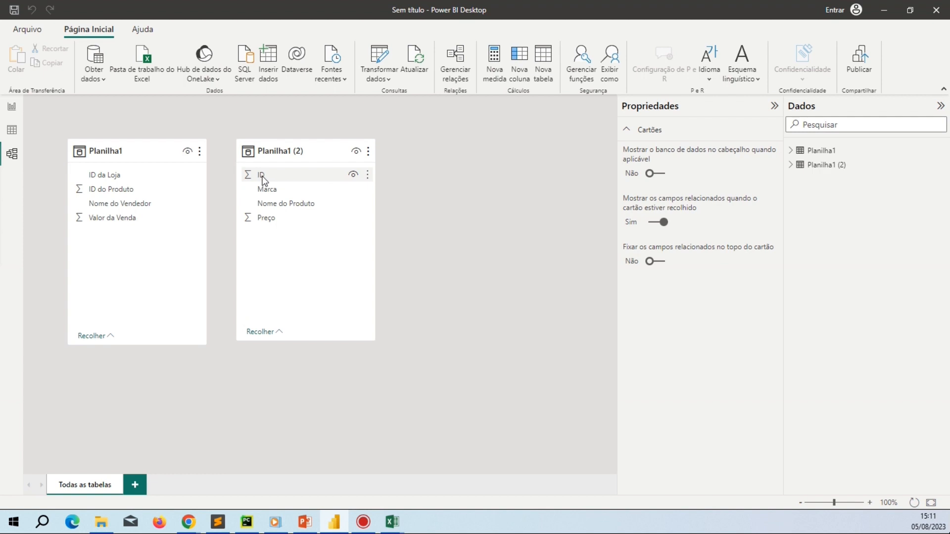
# Step: Relate ID in Planilha1 (2) to ID do Produto in Planilha1, and return to the report view
pyautogui.moveTo(262, 180); pyautogui.dragTo(171, 189)
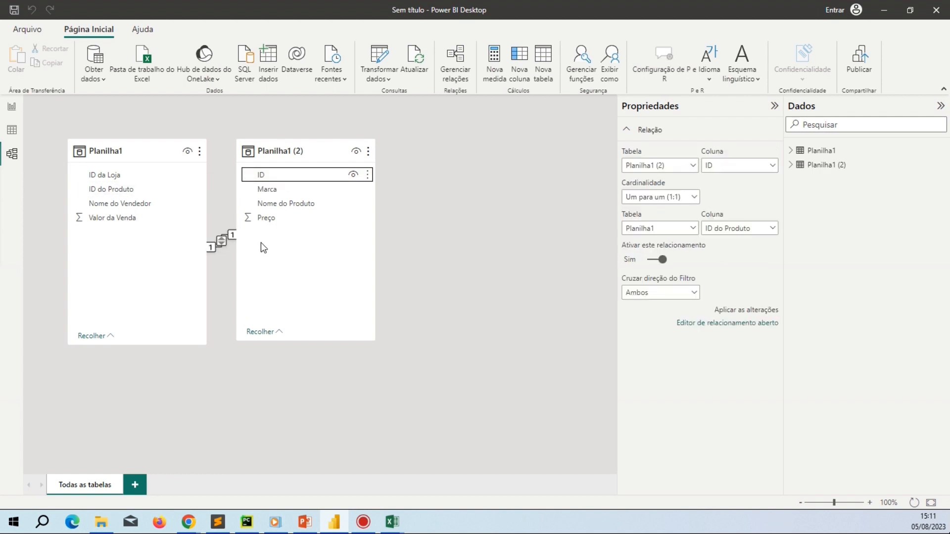
pyautogui.moveTo(292, 153); pyautogui.dragTo(352, 208)
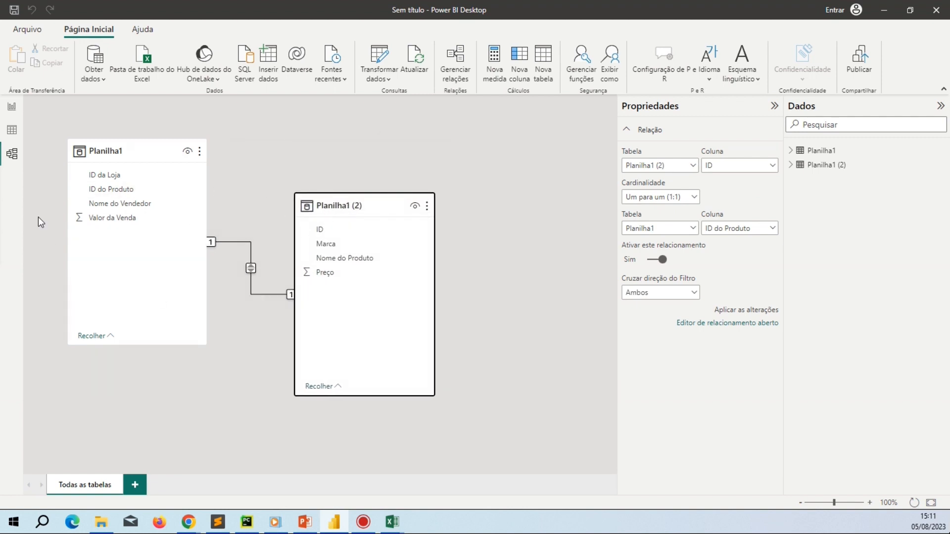
pyautogui.click(12, 110)
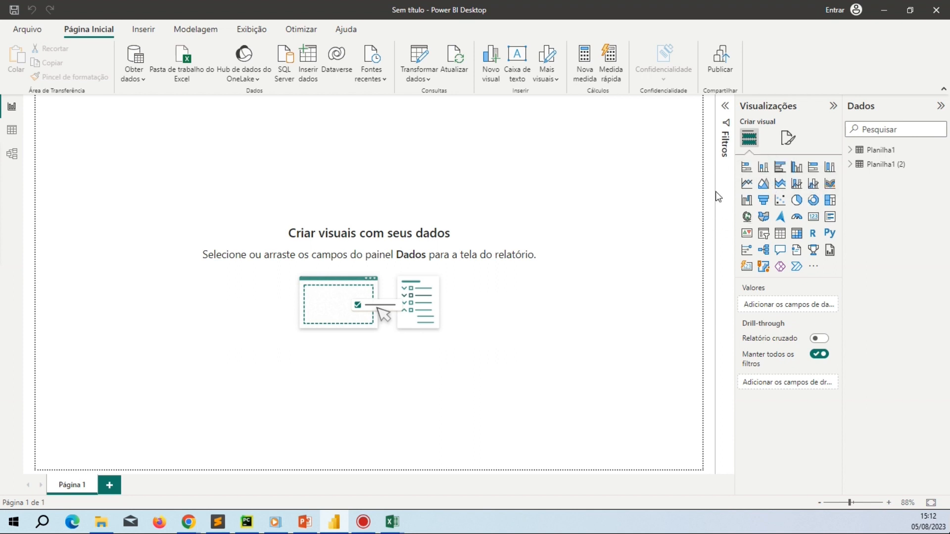
pyautogui.click(745, 171)
pyautogui.moveTo(108, 178); pyautogui.dragTo(159, 231)
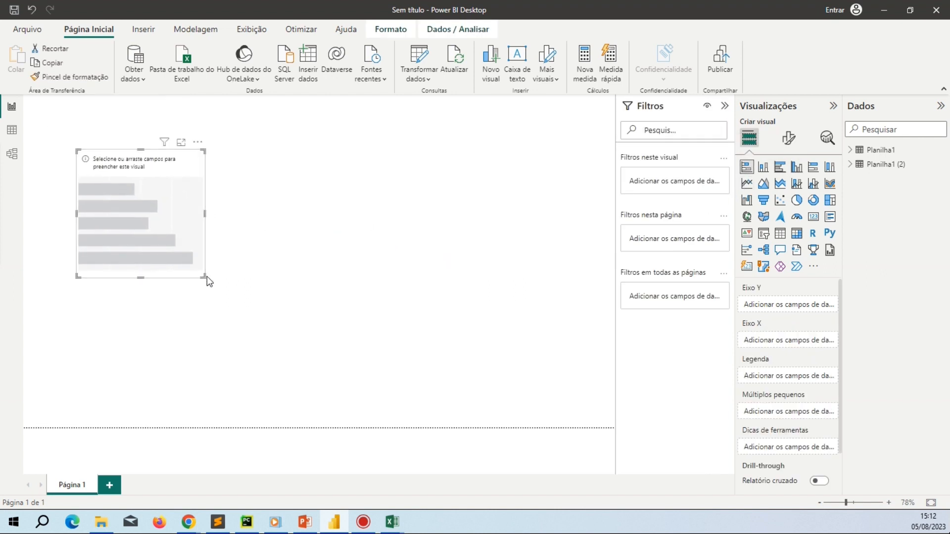
pyautogui.moveTo(204, 278); pyautogui.dragTo(270, 292)
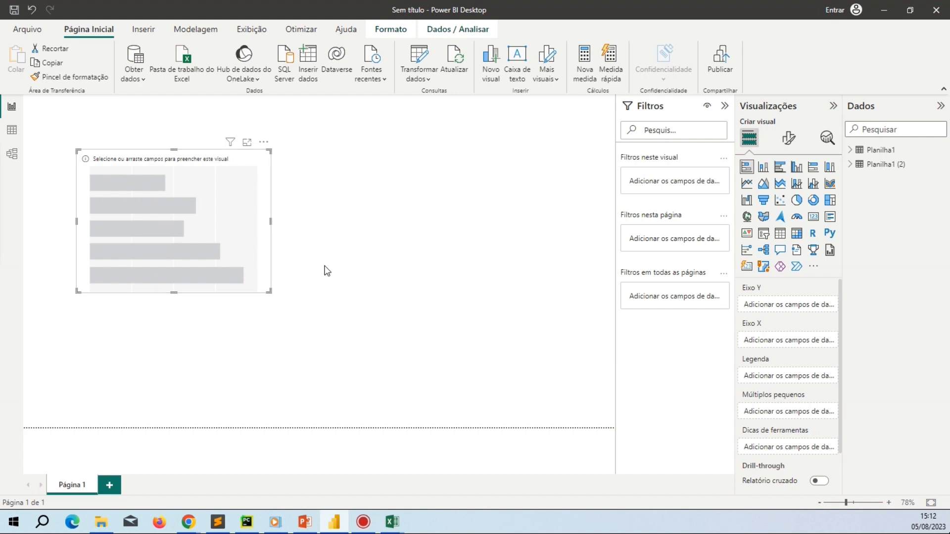
pyautogui.press('Delete')
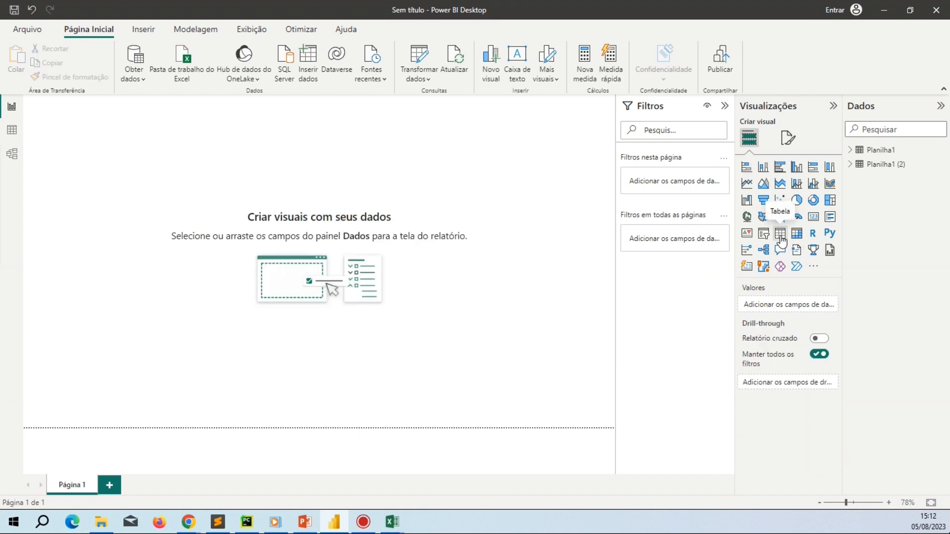
# Step: Place a table visual in the upper-left area of the report page and expand the fields of Planilha1 and Planilha1 (2)
pyautogui.click(781, 242)
pyautogui.moveTo(145, 165); pyautogui.dragTo(172, 208)
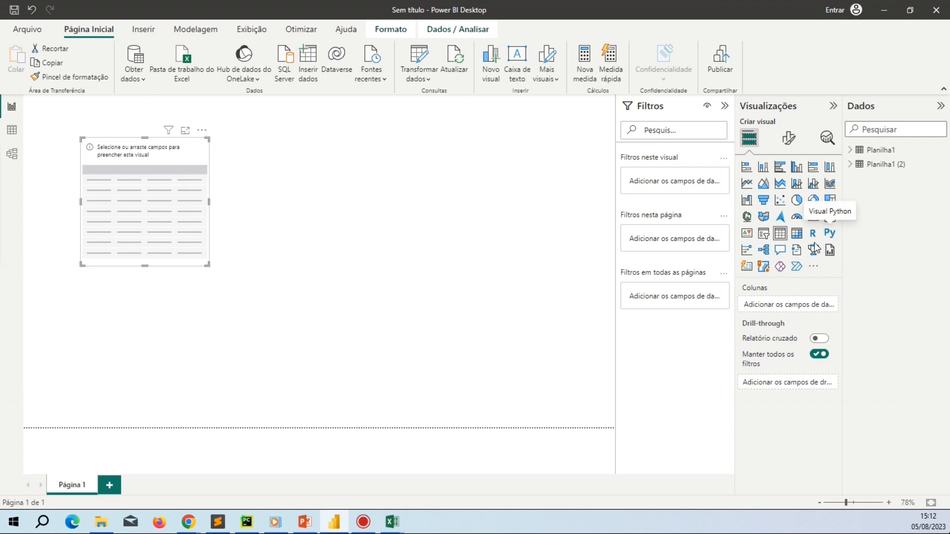
pyautogui.click(851, 150)
pyautogui.click(850, 221)
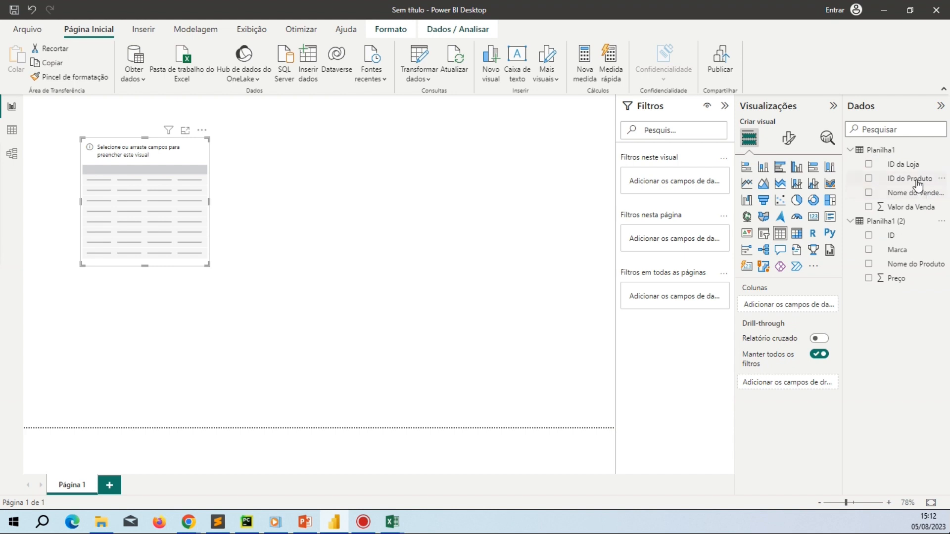
# Step: Add ID do Produto, Nome do Vendedor, Valor da Venda and Nome do Produto as table columns, and enlarge the visual to fit them
pyautogui.moveTo(918, 184); pyautogui.dragTo(800, 303)
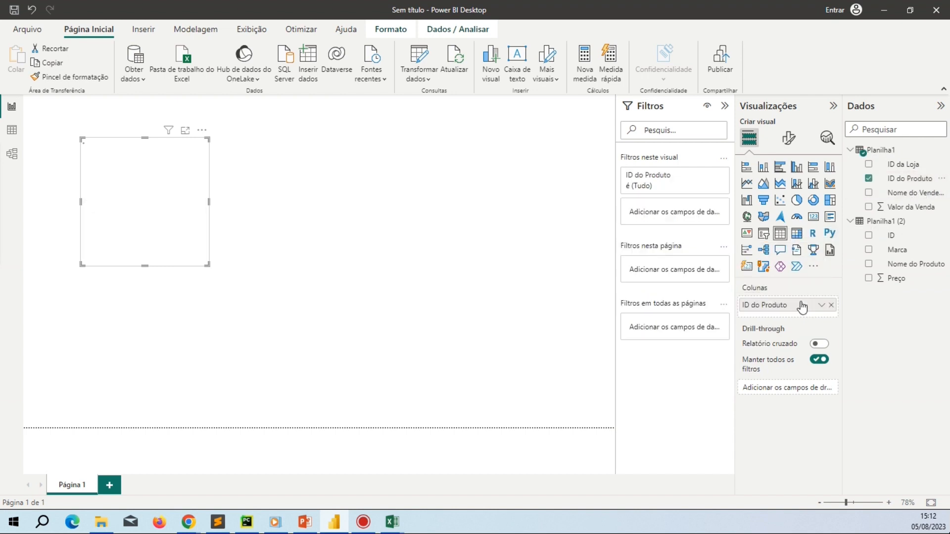
pyautogui.moveTo(906, 198); pyautogui.dragTo(792, 320)
pyautogui.moveTo(906, 207); pyautogui.dragTo(792, 328)
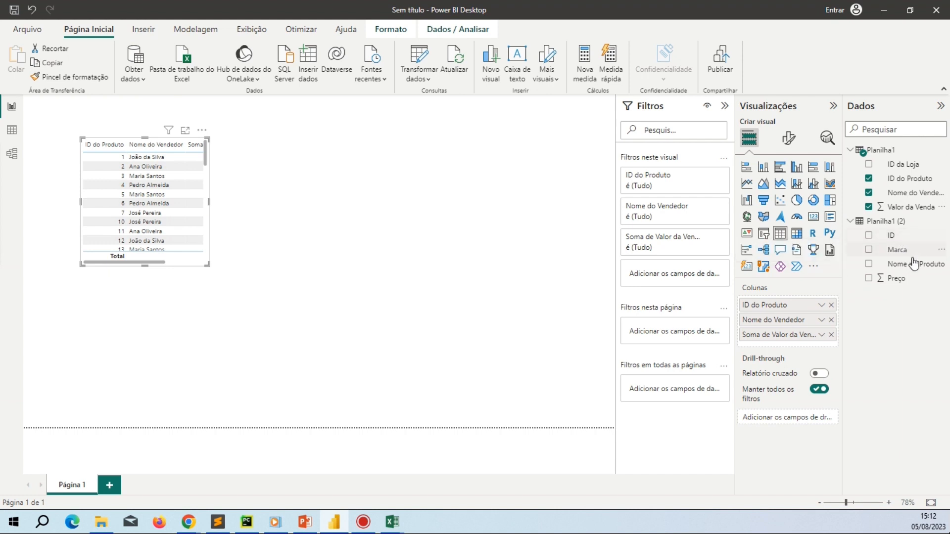
pyautogui.moveTo(914, 264); pyautogui.dragTo(790, 340)
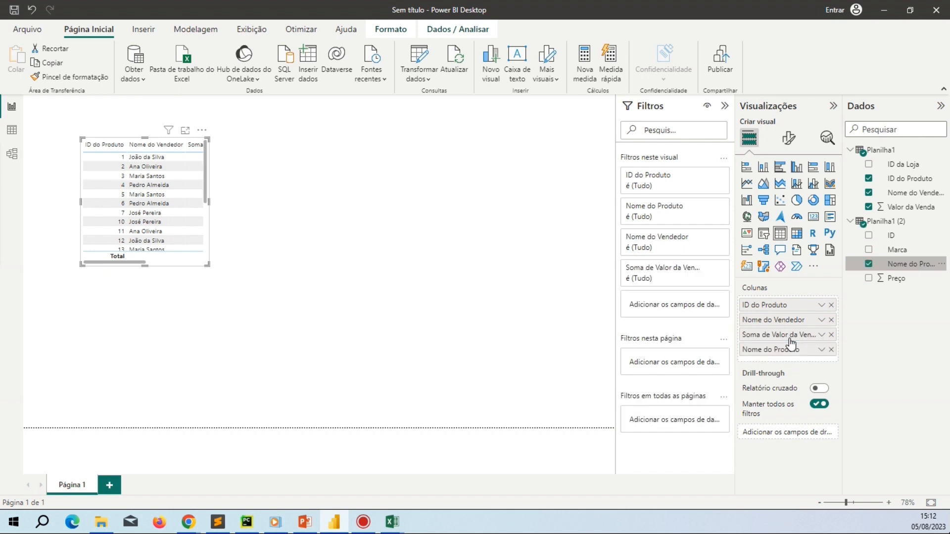
pyautogui.moveTo(207, 265); pyautogui.dragTo(362, 346)
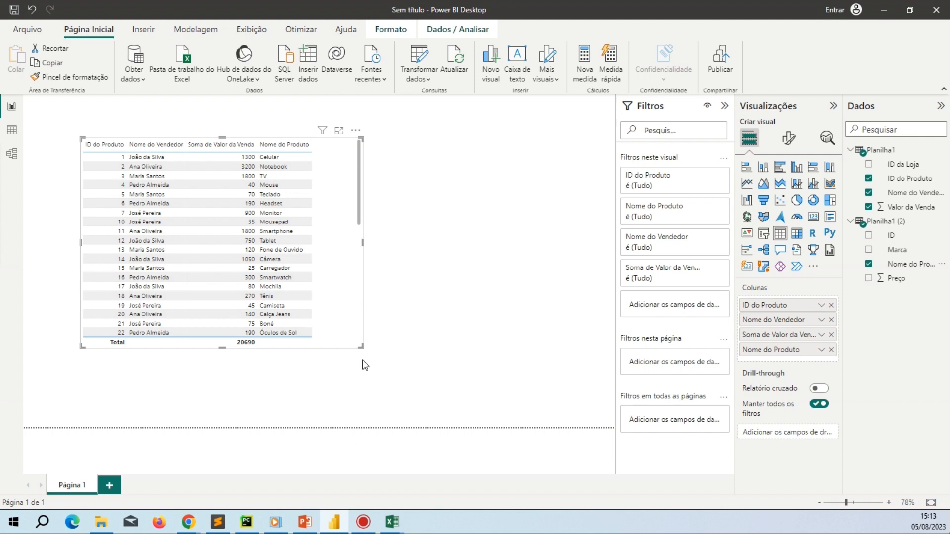
# Step: Switch to the Cadastro Produtos workbook in Excel to view the product list
pyautogui.click(392, 523)
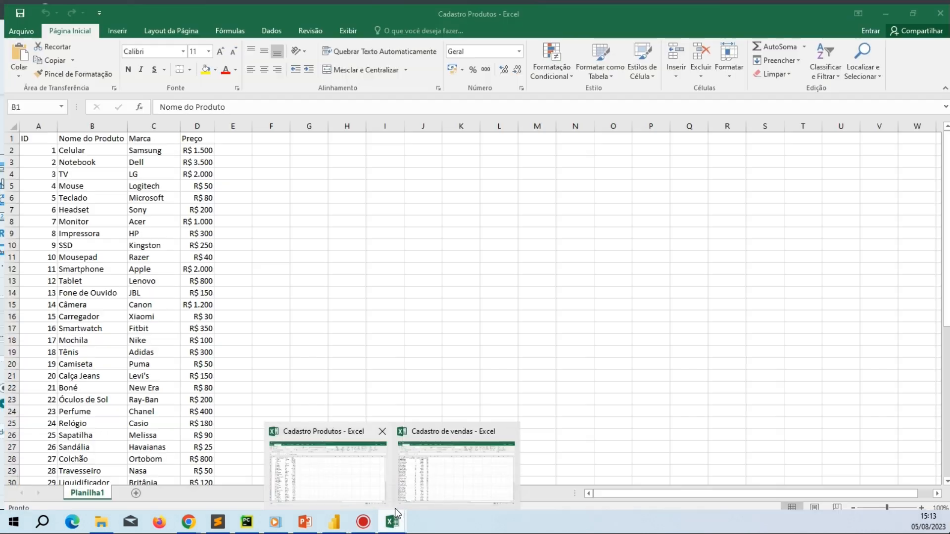
pyautogui.click(356, 471)
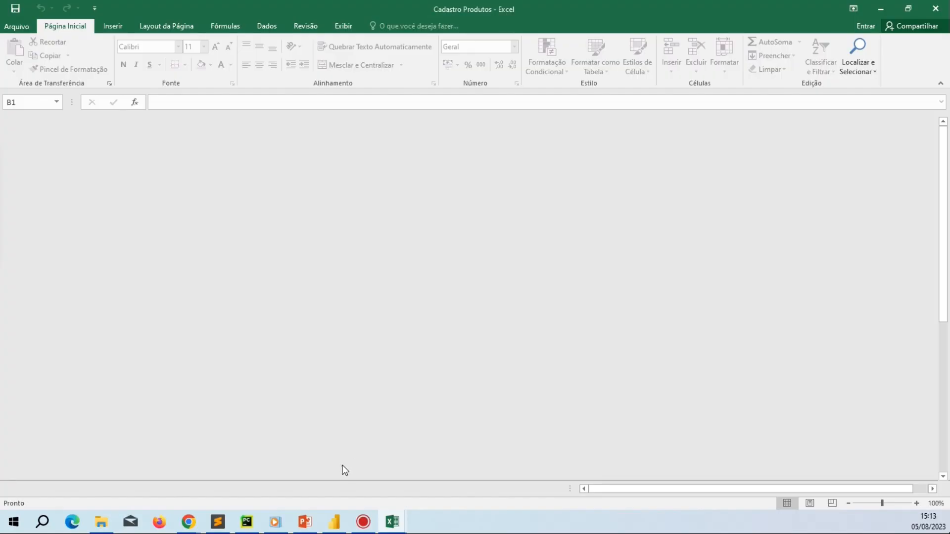
# Step: Fit the Nome do Produto column width in the Cadastro Produtos workbook and return to the Power BI report
pyautogui.click(19, 144)
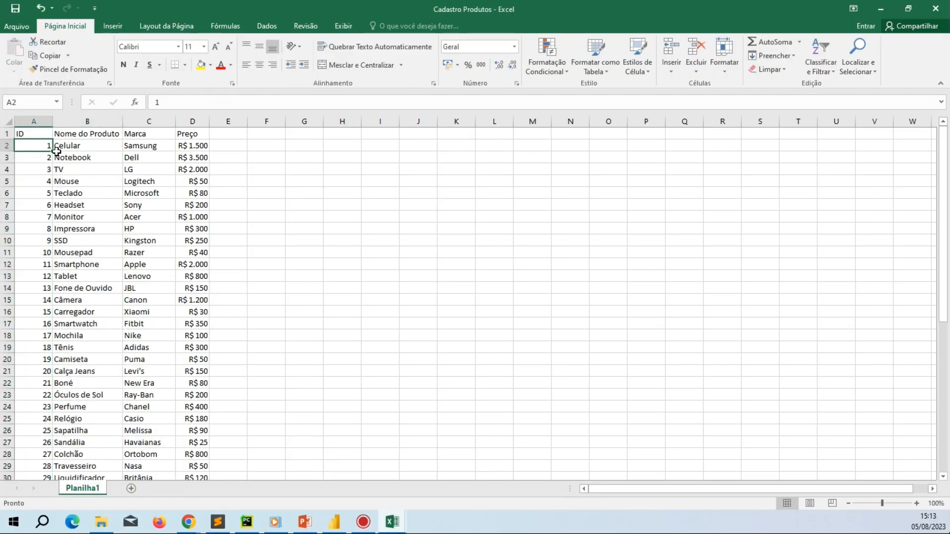
pyautogui.click(71, 149)
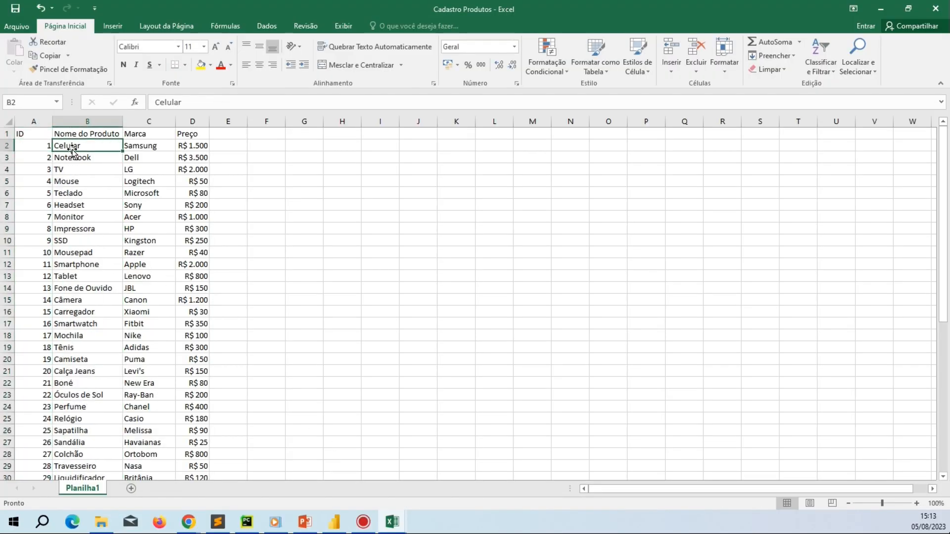
pyautogui.doubleClick(121, 121)
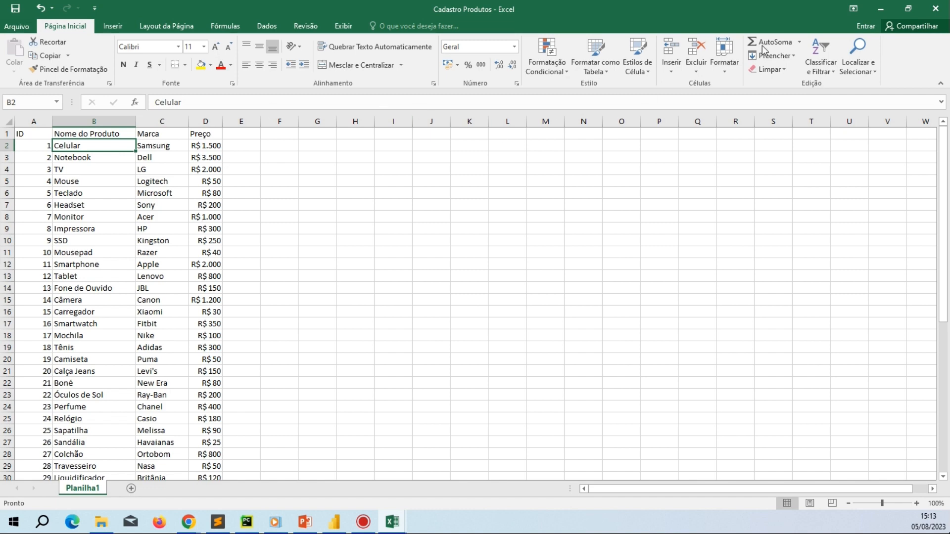
pyautogui.click(881, 11)
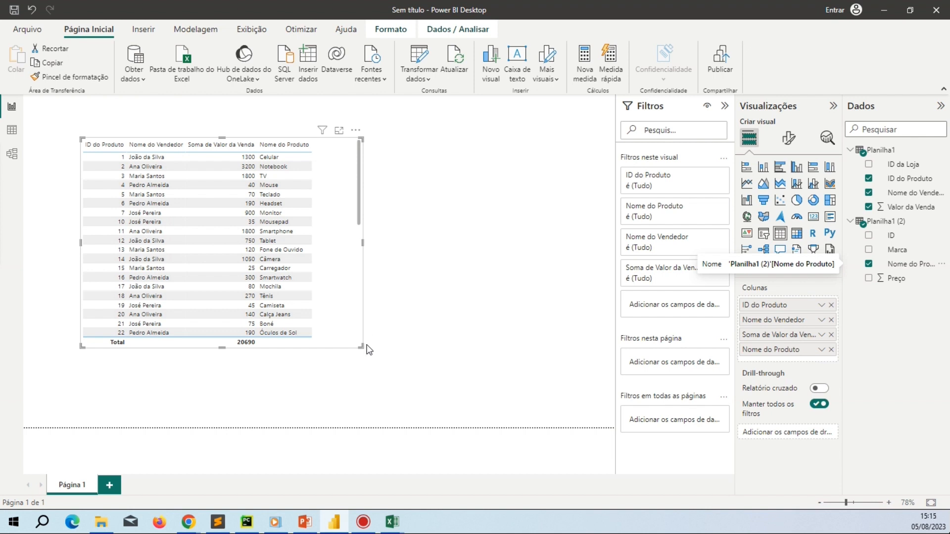
# Step: Enlarge the table visual to show more rows, and check the relationship between Planilha1 and Planilha1 (2) in the model view
pyautogui.moveTo(366, 352); pyautogui.dragTo(392, 372)
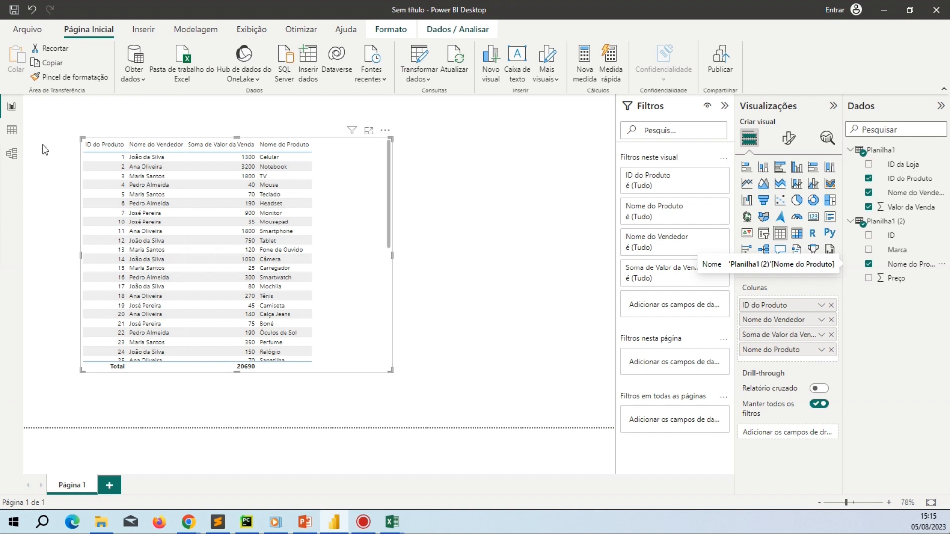
pyautogui.click(12, 154)
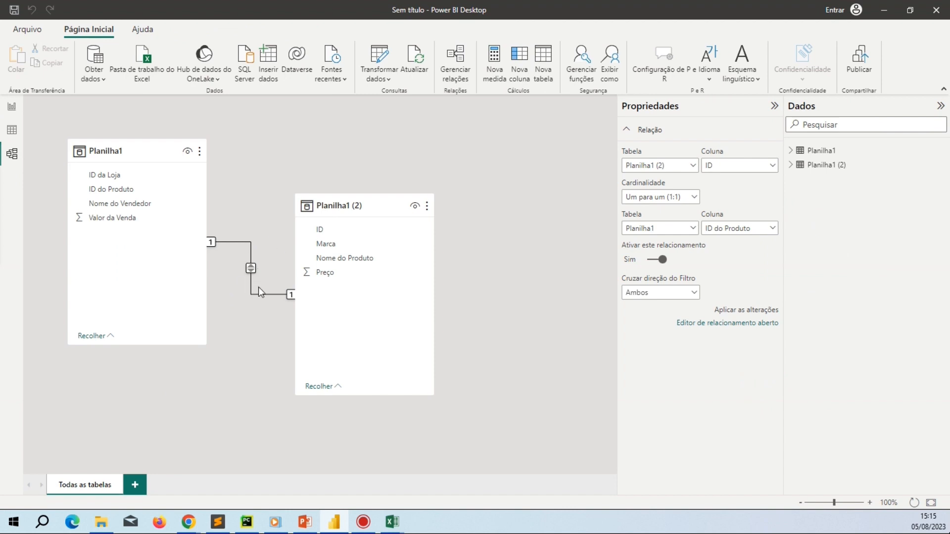
pyautogui.click(8, 110)
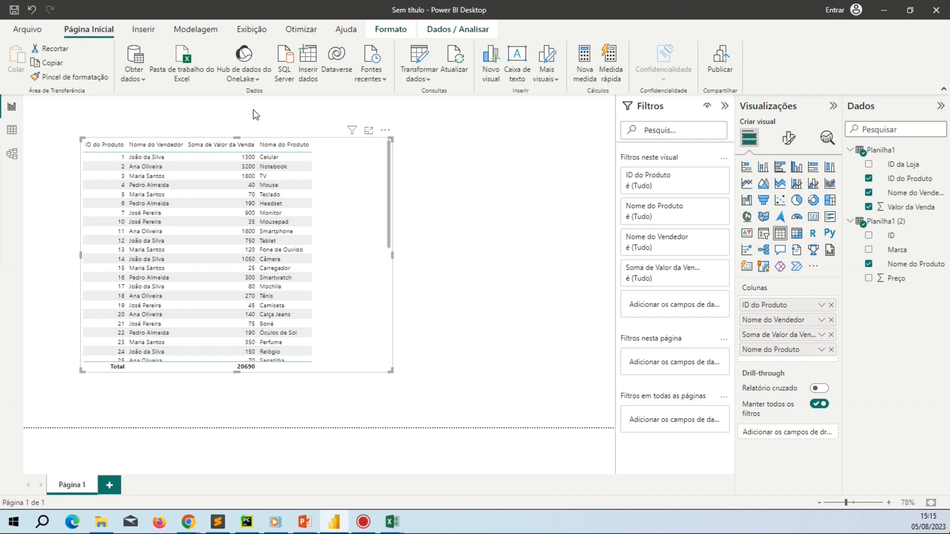
# Step: Open the Power Query Editor and examine the ID do Produto values and data type options in Planilha1
pyautogui.click(407, 74)
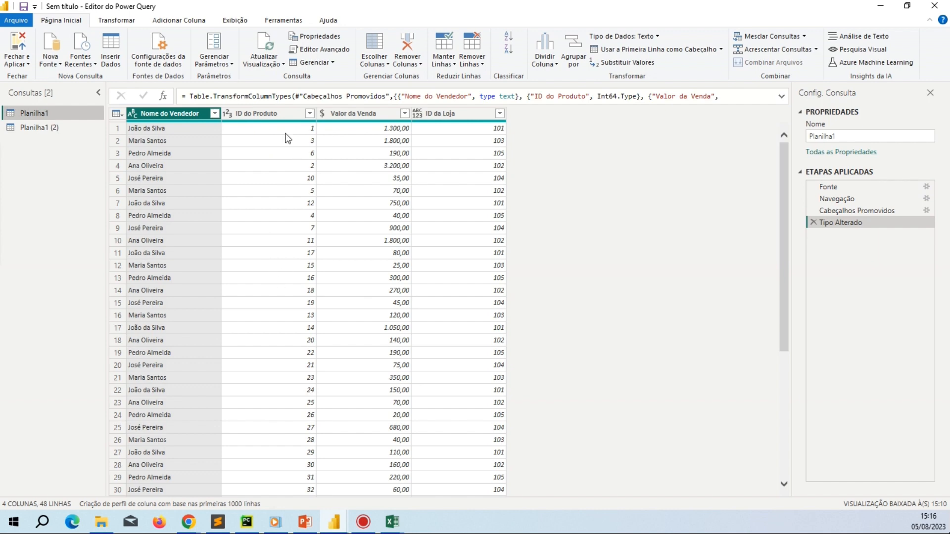
pyautogui.click(275, 111)
pyautogui.scroll(-6, 290, 180)
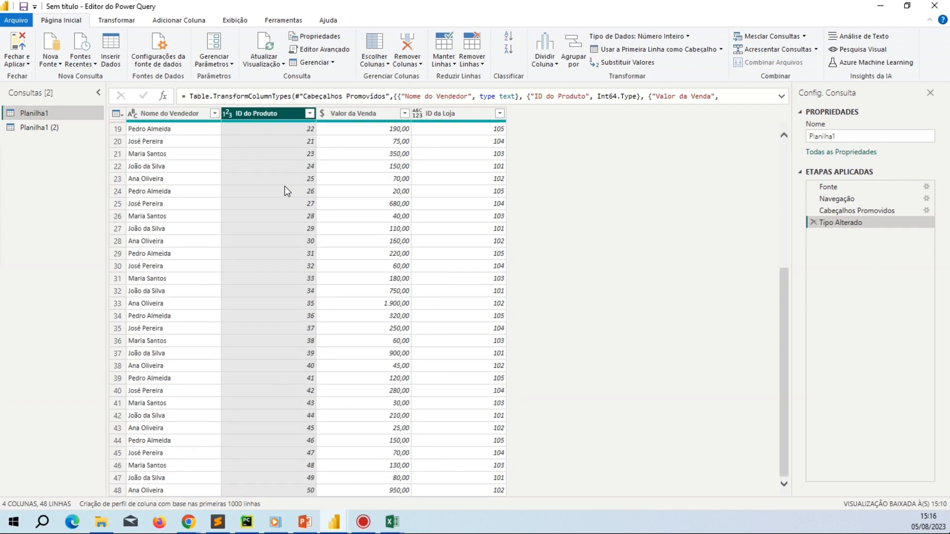
pyautogui.scroll(6, 281, 187)
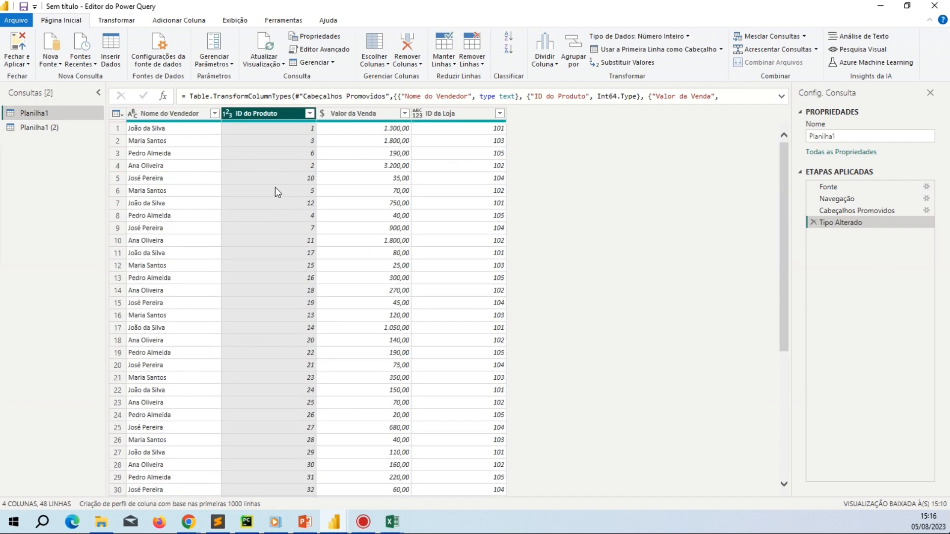
pyautogui.click(229, 114)
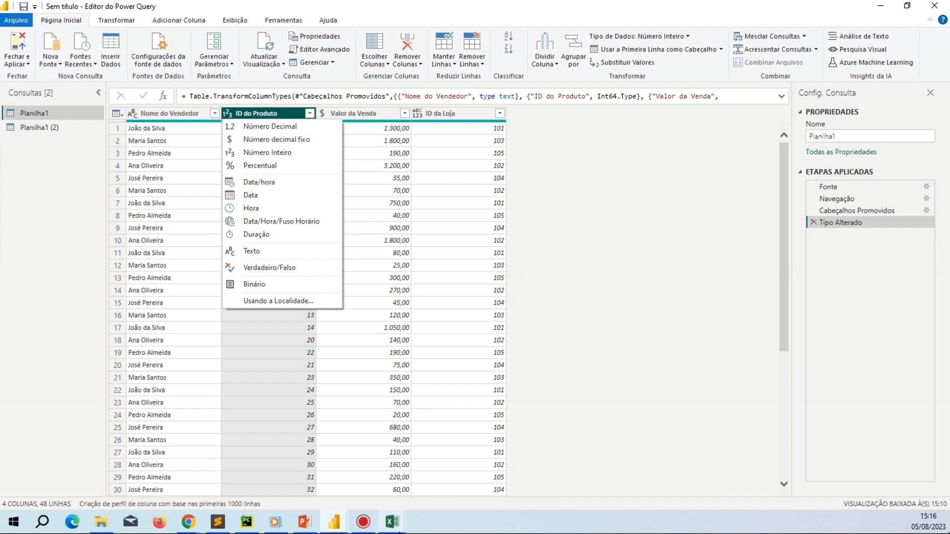
# Step: Switch to the Cadastro Produtos workbook in Excel to review the product list, and return to the Power BI report
pyautogui.moveTo(393, 524)
pyautogui.click(381, 482)
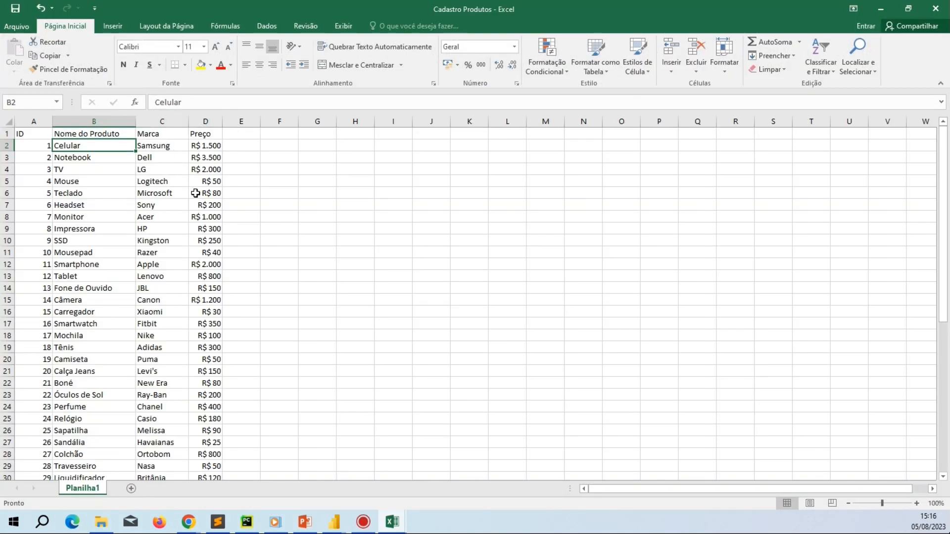
pyautogui.click(924, 16)
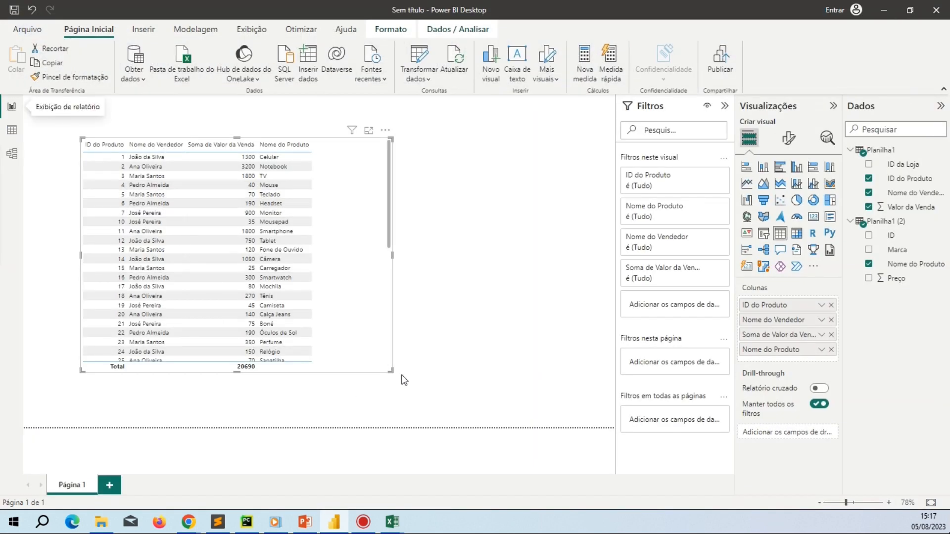
# Step: Review the table relationship in the model view again, and move the table visual toward the centre of the report page
pyautogui.click(12, 154)
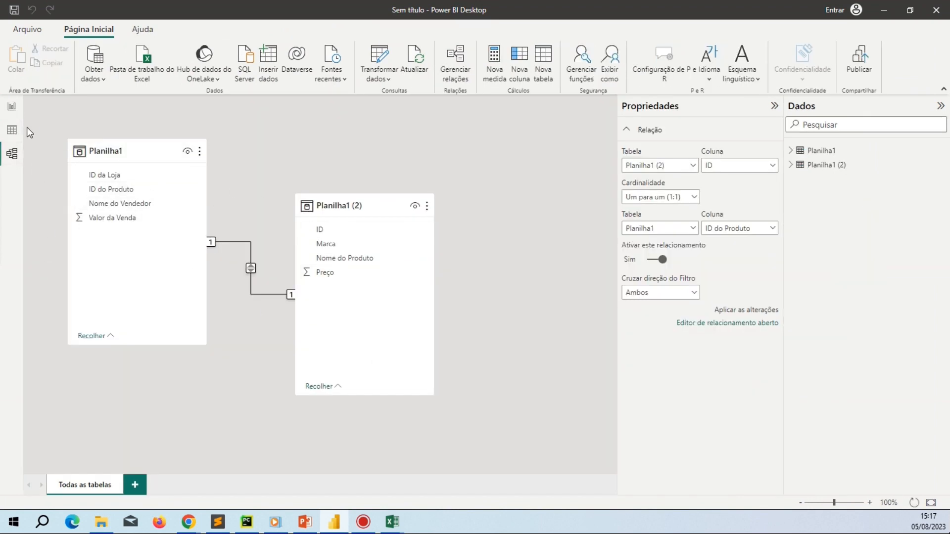
pyautogui.click(12, 108)
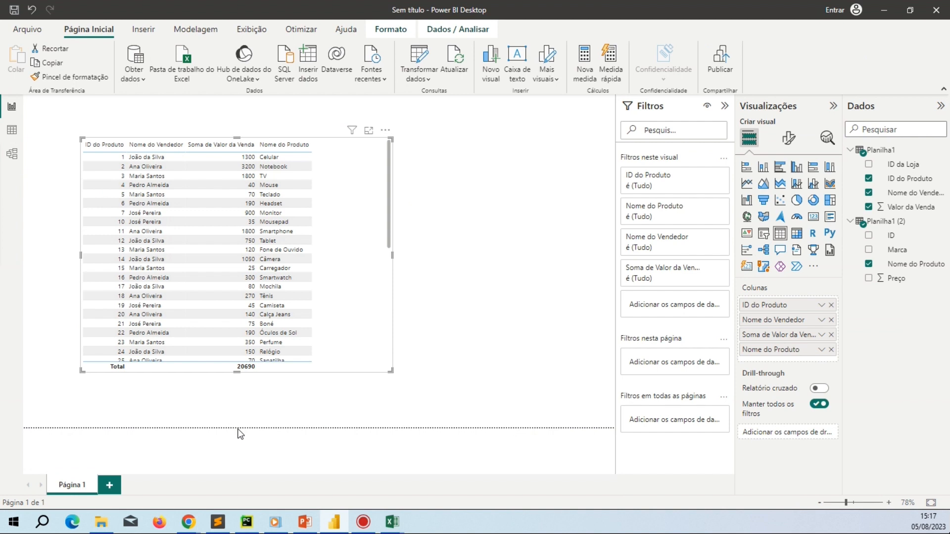
pyautogui.moveTo(335, 356); pyautogui.dragTo(422, 356)
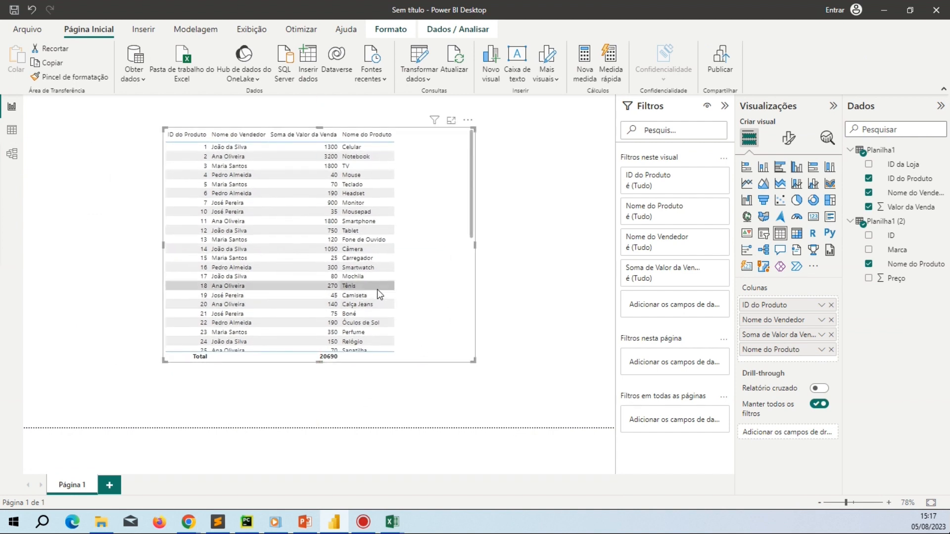